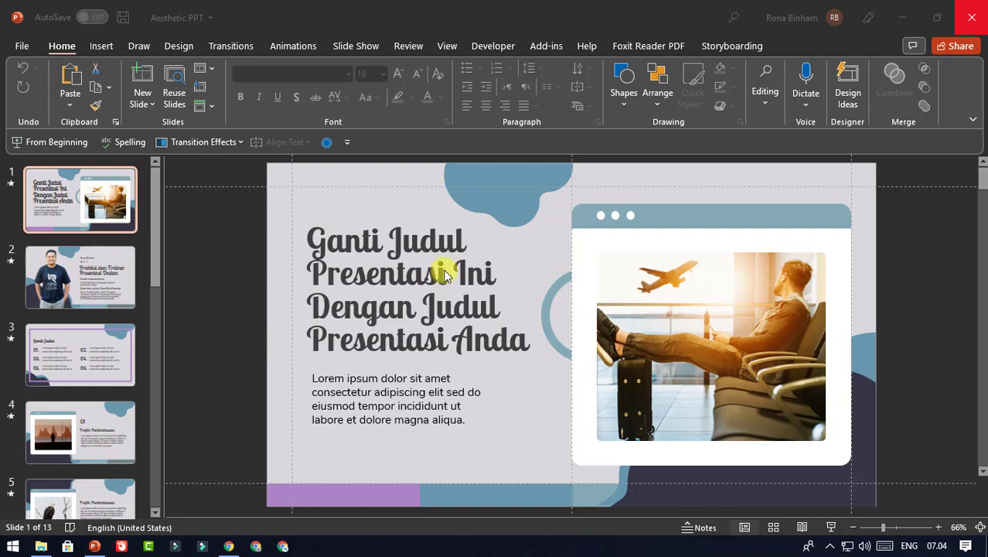
- Check the fonts used by the title slide's heading and body text
click(453, 239)
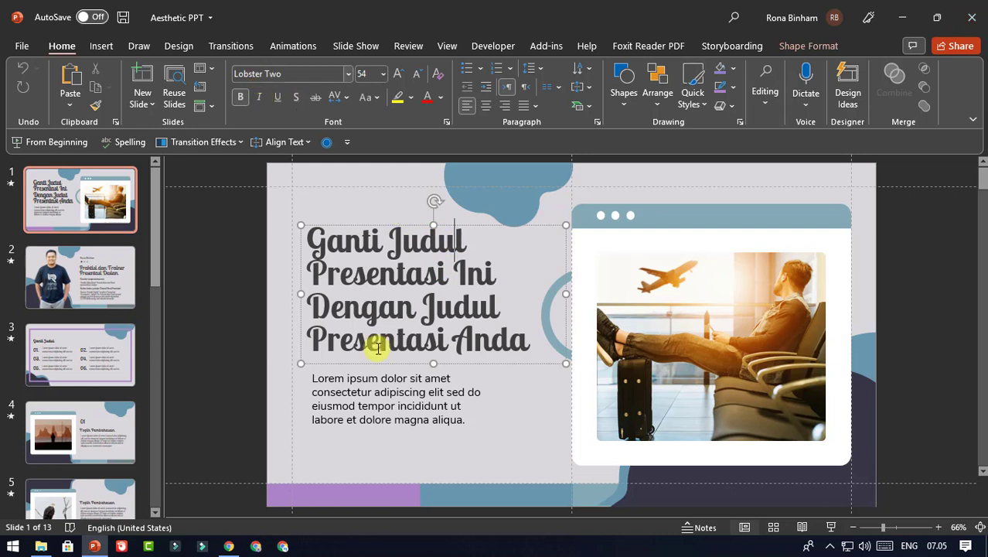
click(416, 419)
click(240, 287)
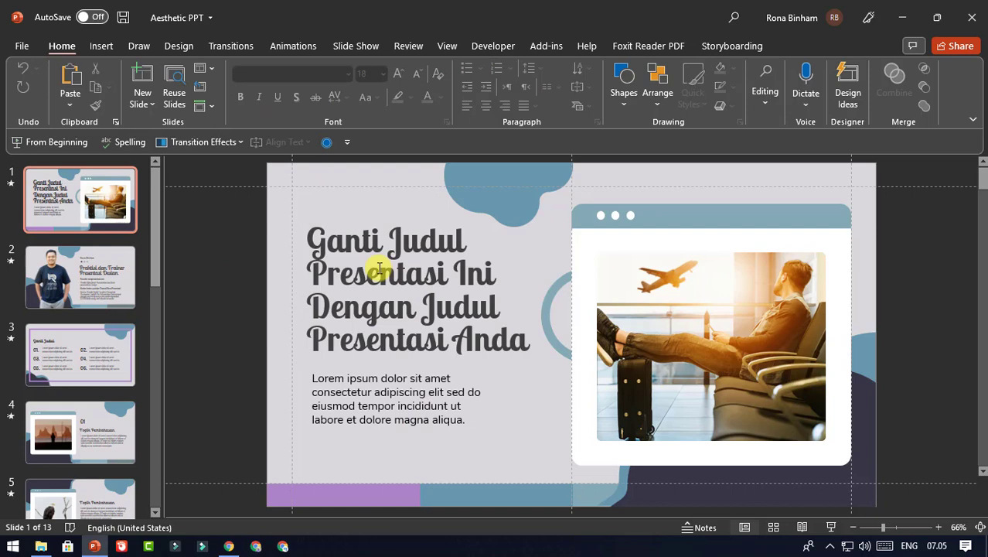
click(361, 308)
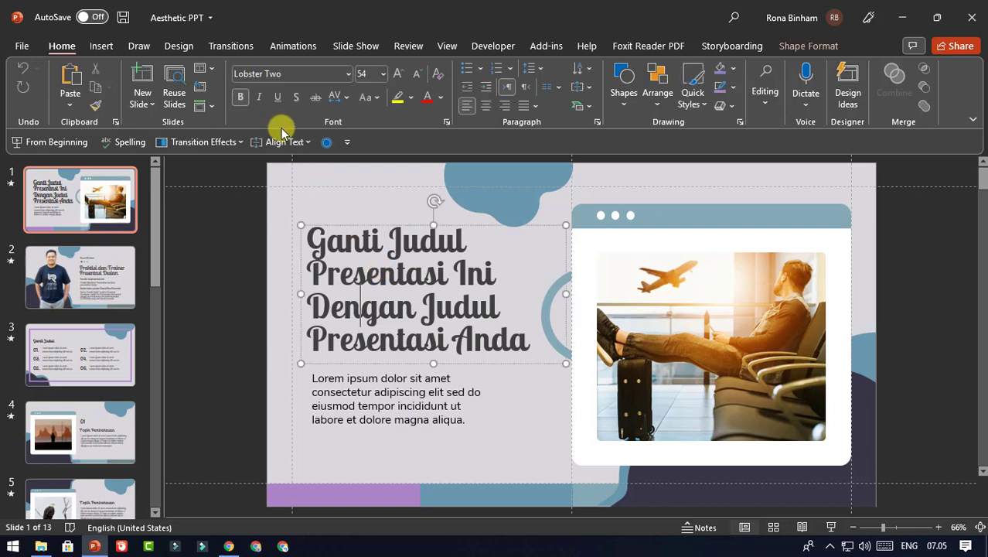
click(352, 396)
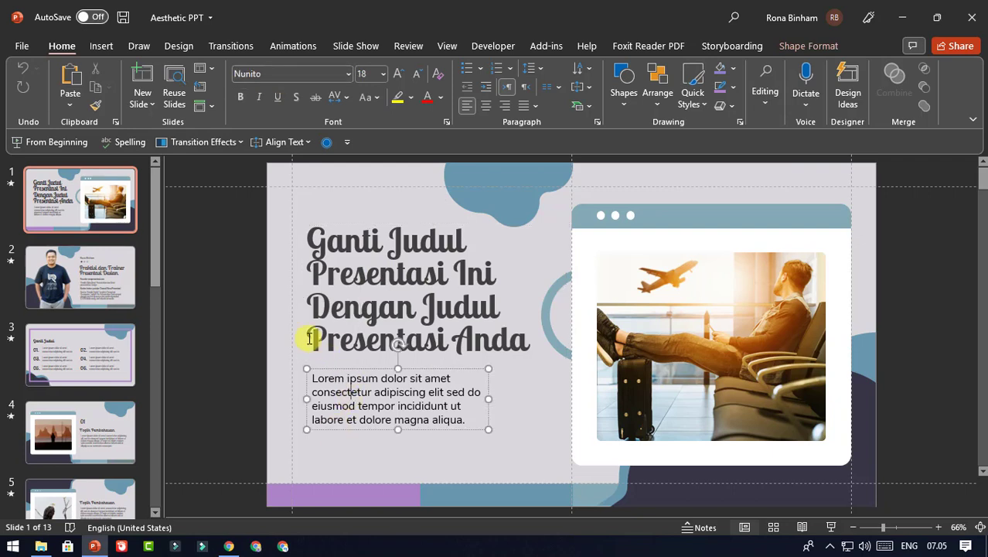
click(291, 244)
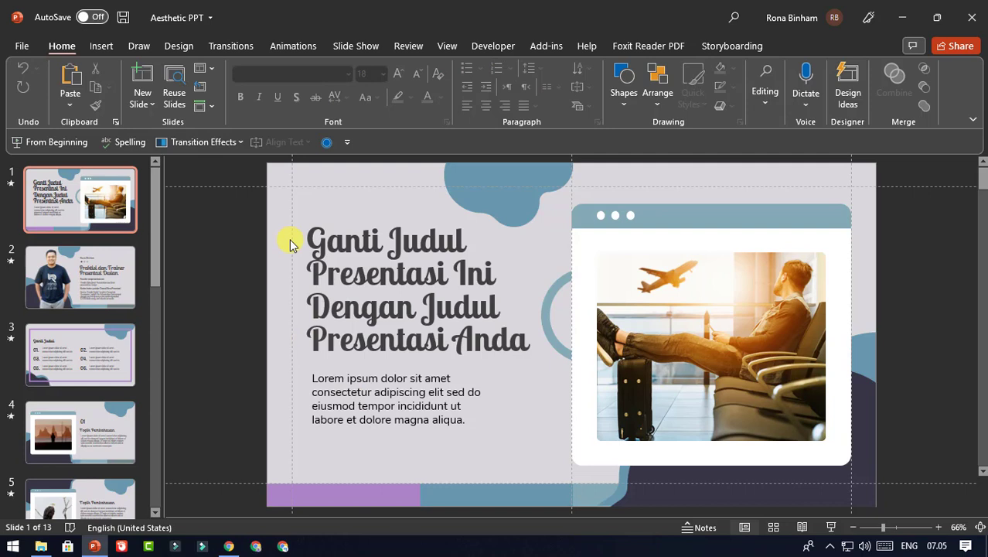
- Replace the airport photo with the philipp-kammerer backpacker image from Downloads
click(744, 286)
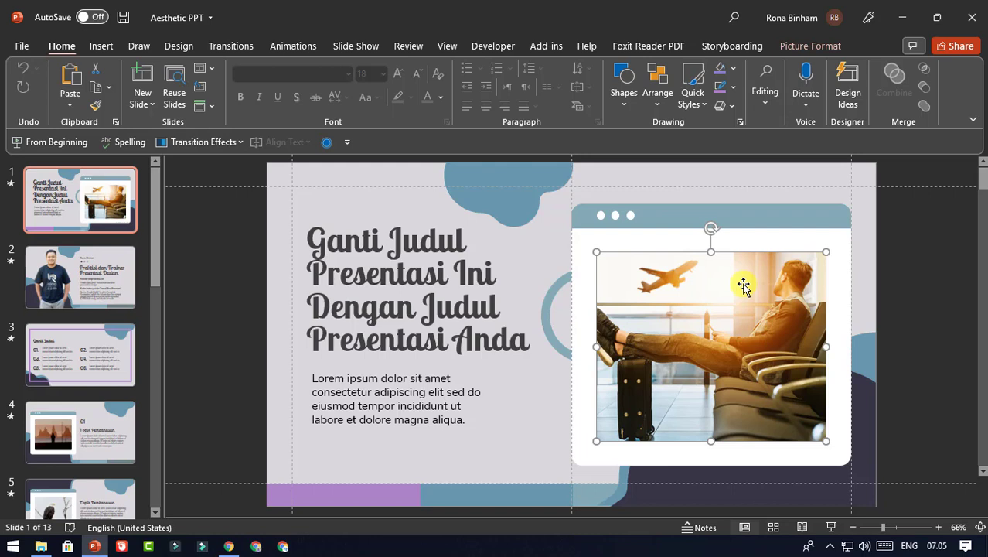
right_click(743, 286)
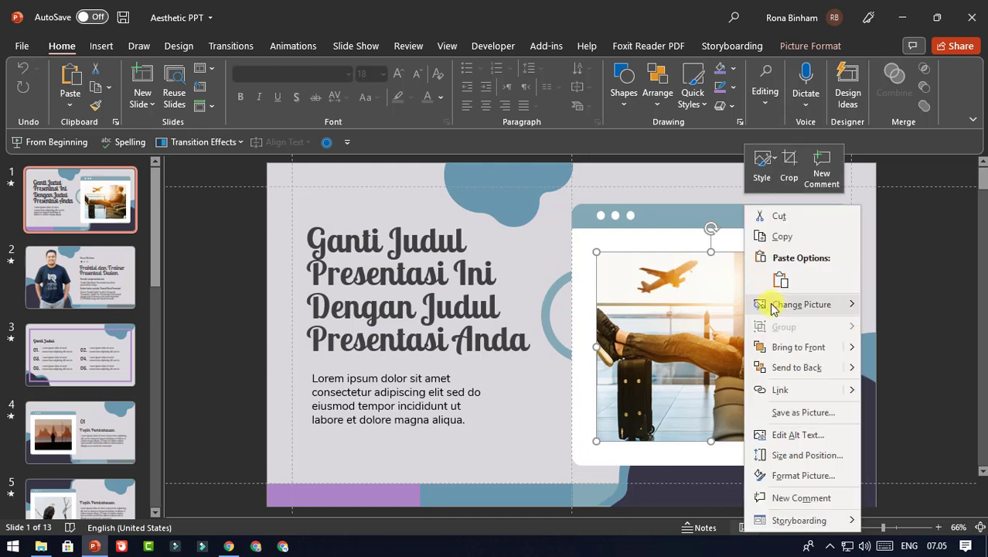
mouse_move(812, 307)
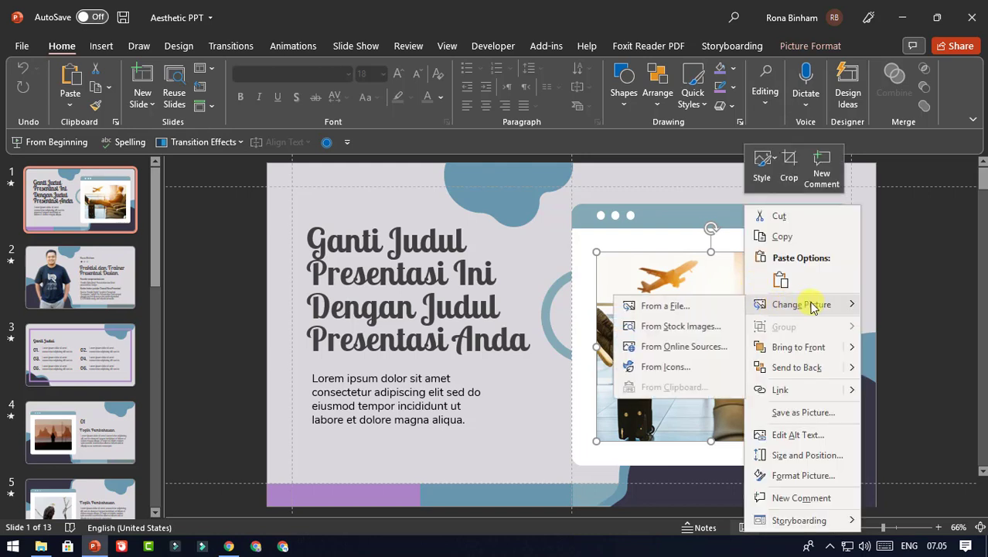
click(712, 309)
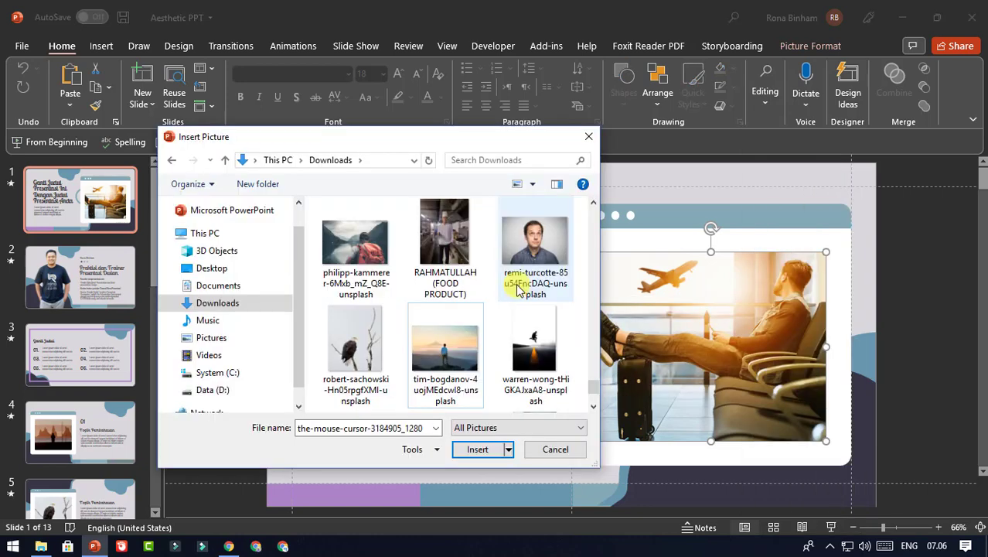
click(374, 275)
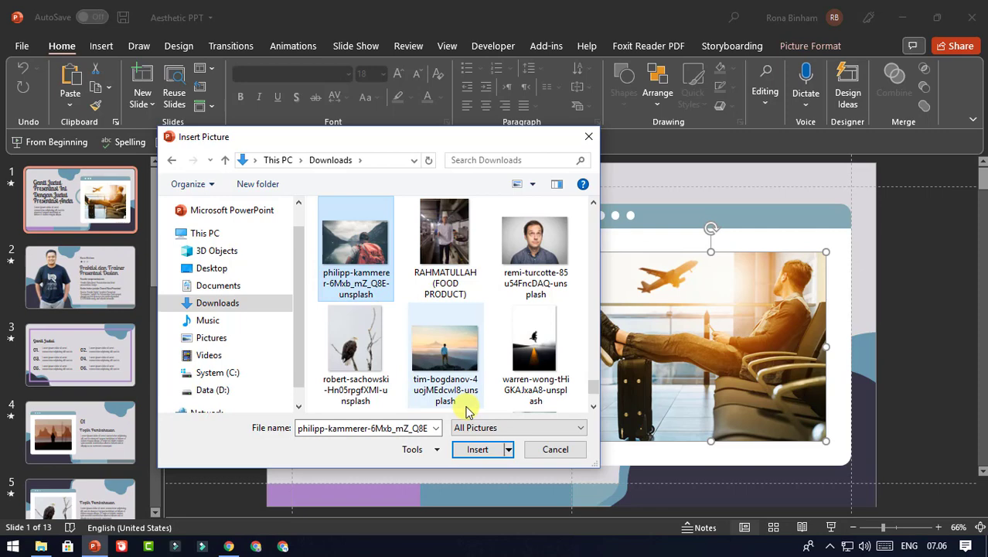
click(478, 449)
click(928, 302)
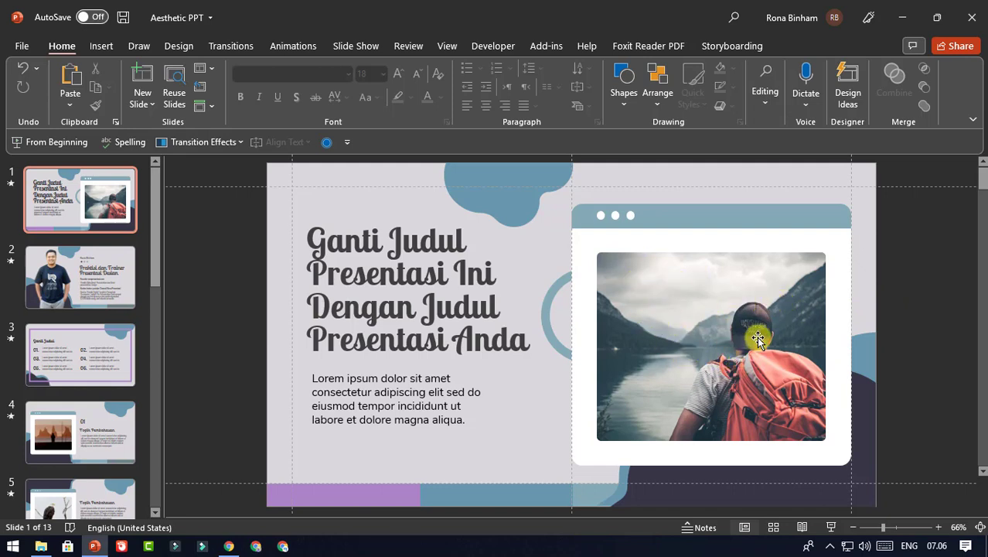
- Crop and shift the backpacker photo so it fills its frame
click(702, 302)
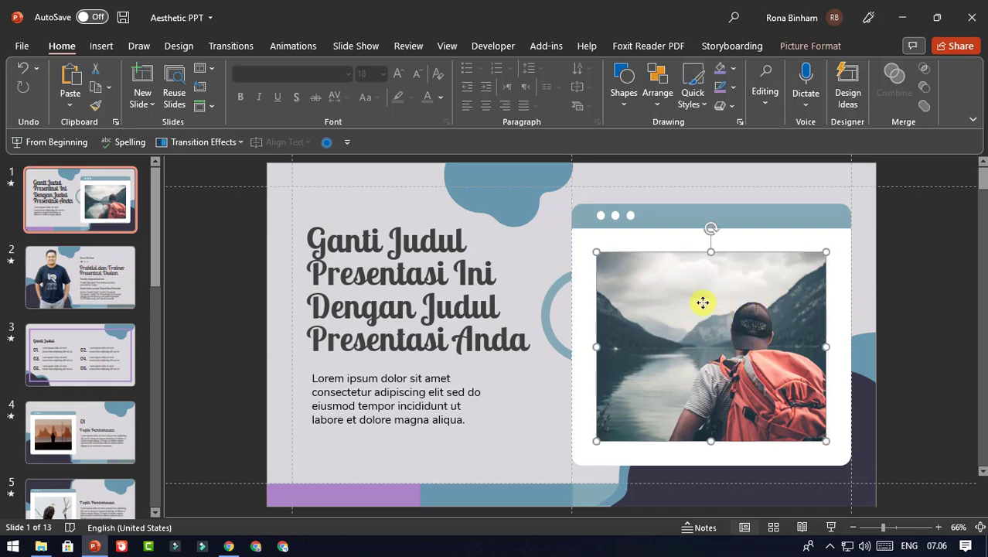
click(818, 45)
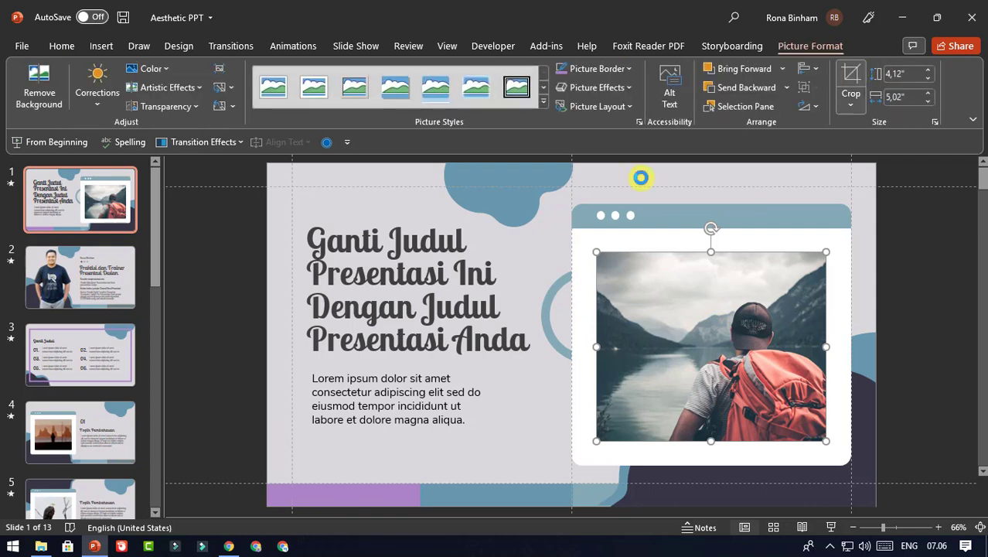
drag(562, 239, 507, 211)
click(942, 243)
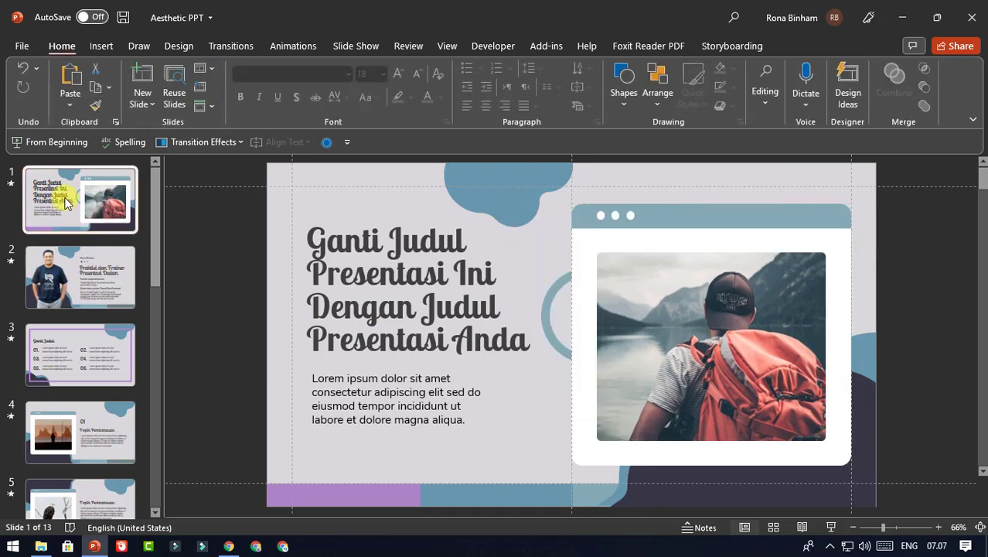
- On slide 2, replace the portrait with the blue-blazer photo from a file
click(81, 265)
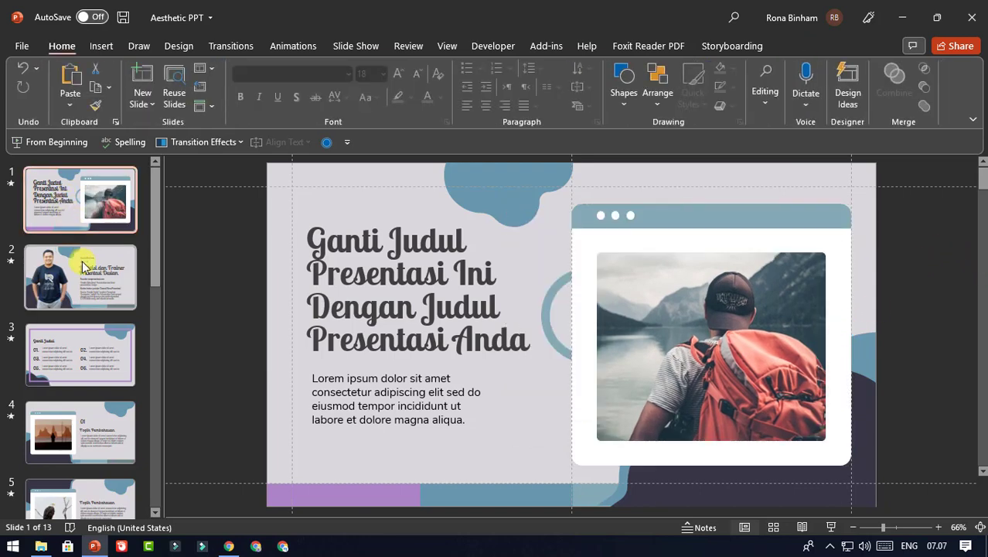
click(396, 240)
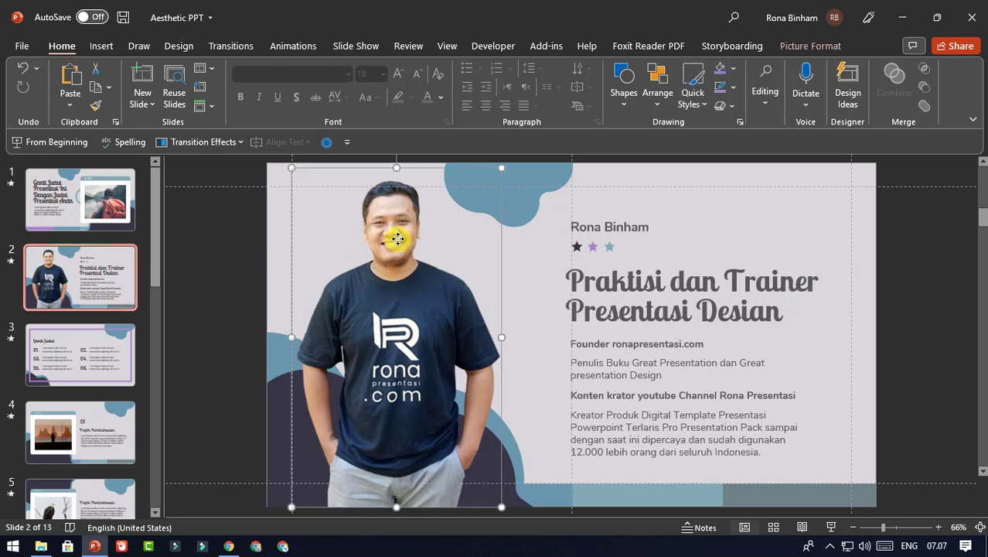
right_click(397, 239)
mouse_move(456, 307)
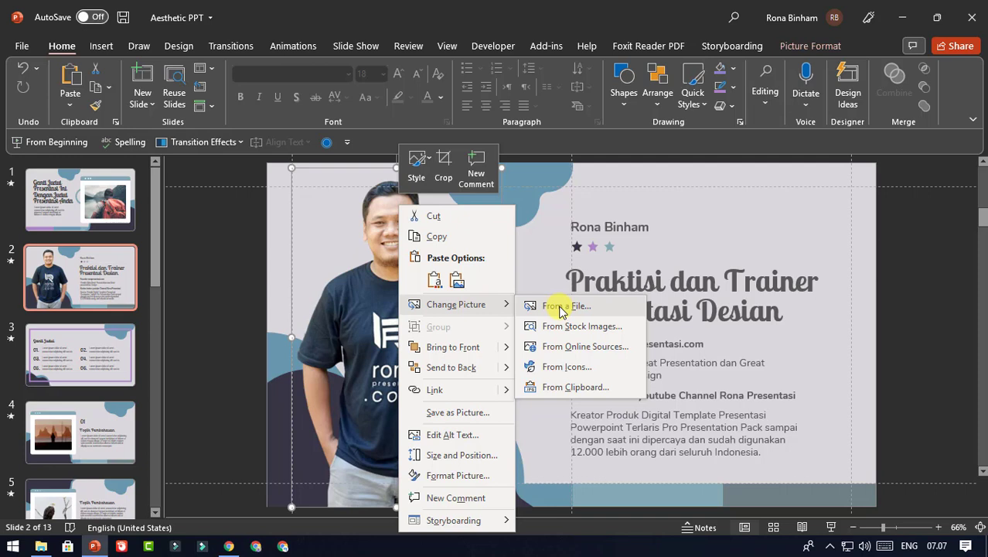
click(561, 307)
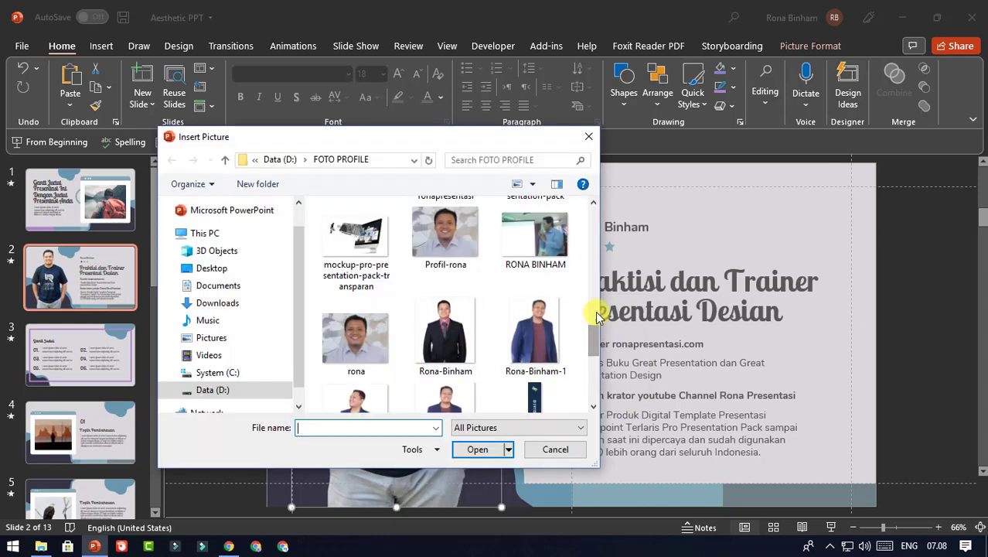
click(534, 332)
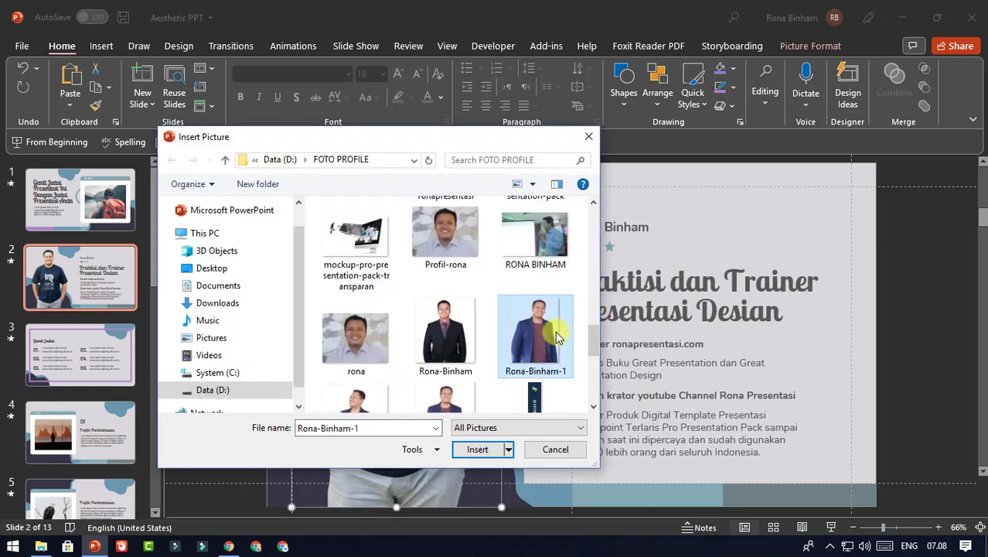
click(495, 449)
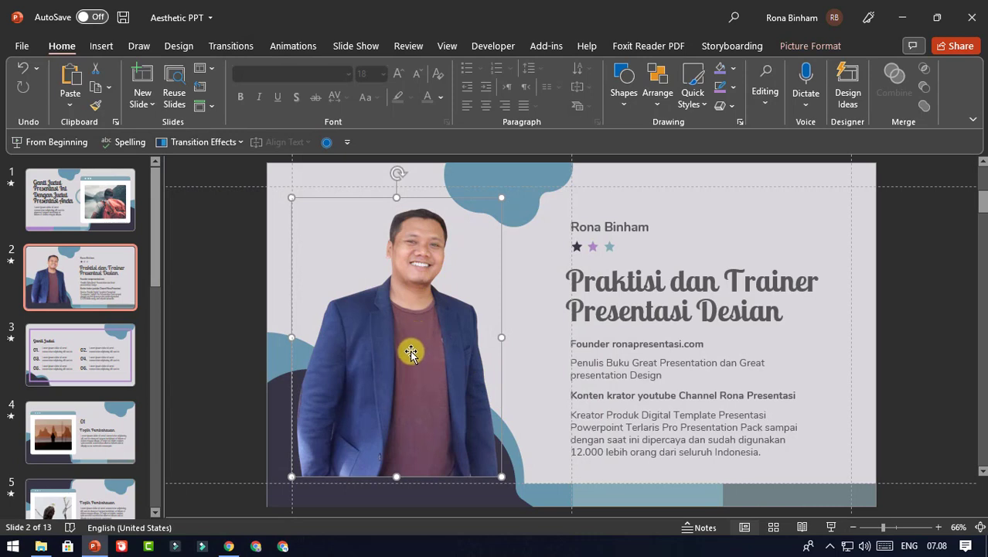
- Move the new portrait down and enlarge it from the top-right corner
drag(411, 353, 411, 380)
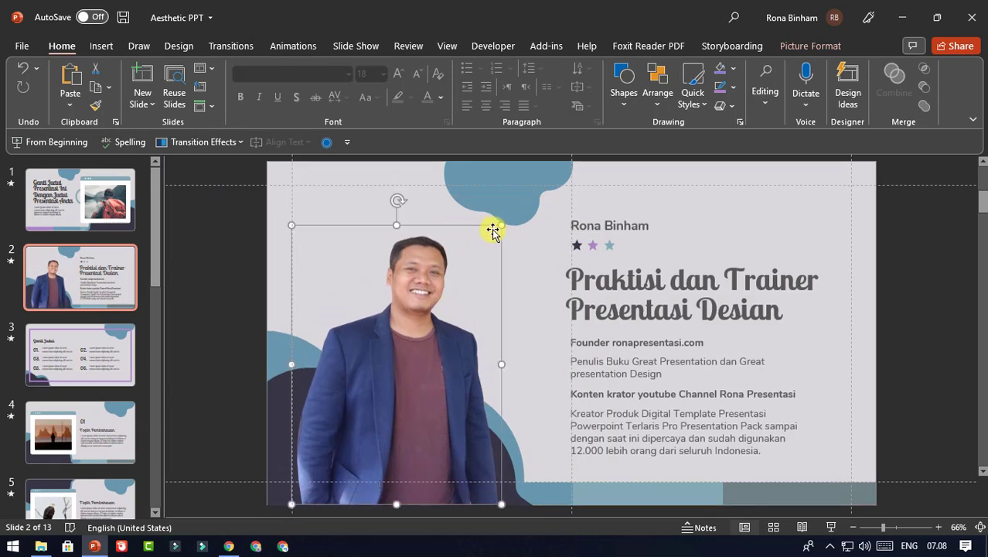
drag(502, 225, 519, 202)
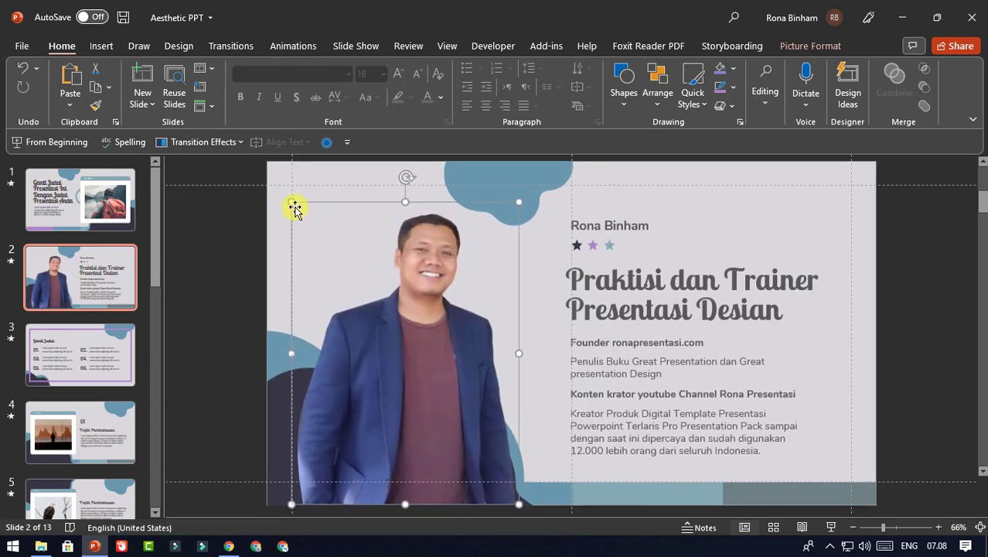
click(236, 224)
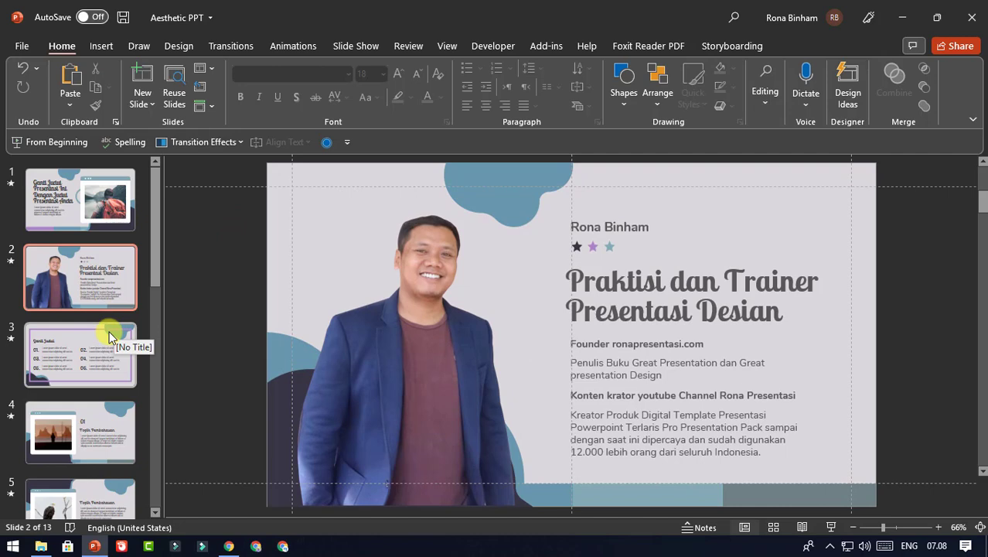
- On slide 8, swap the first card's book-and-apple icon for bulb15 from the education icons
scroll(109, 335, down, 2)
scroll(109, 335, down, 2)
scroll(109, 335, down, 1)
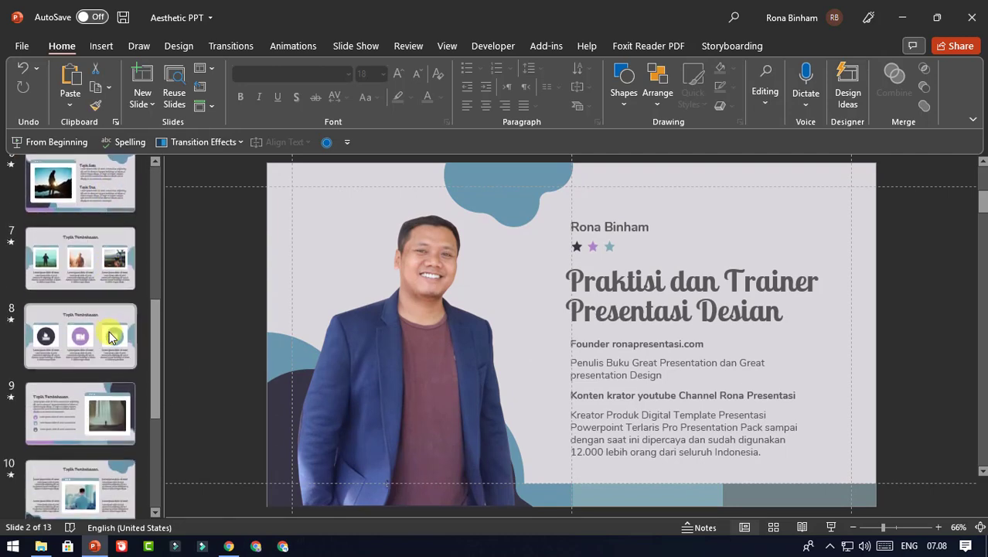
click(111, 335)
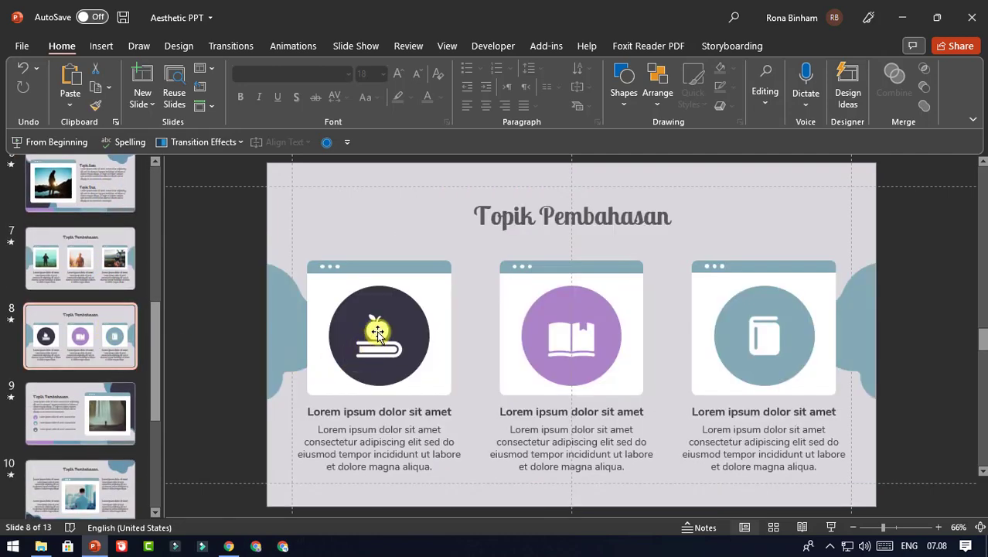
click(376, 333)
right_click(378, 331)
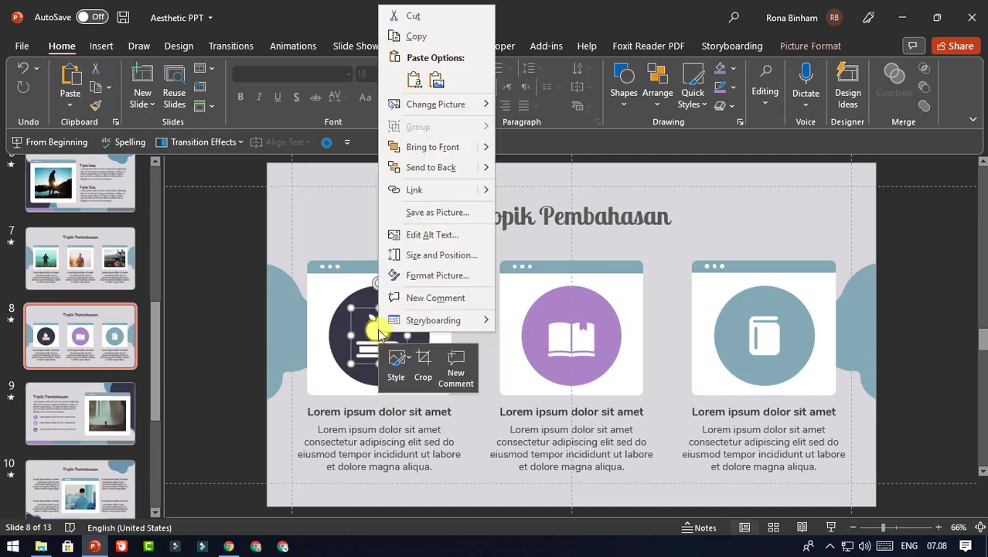
mouse_move(455, 106)
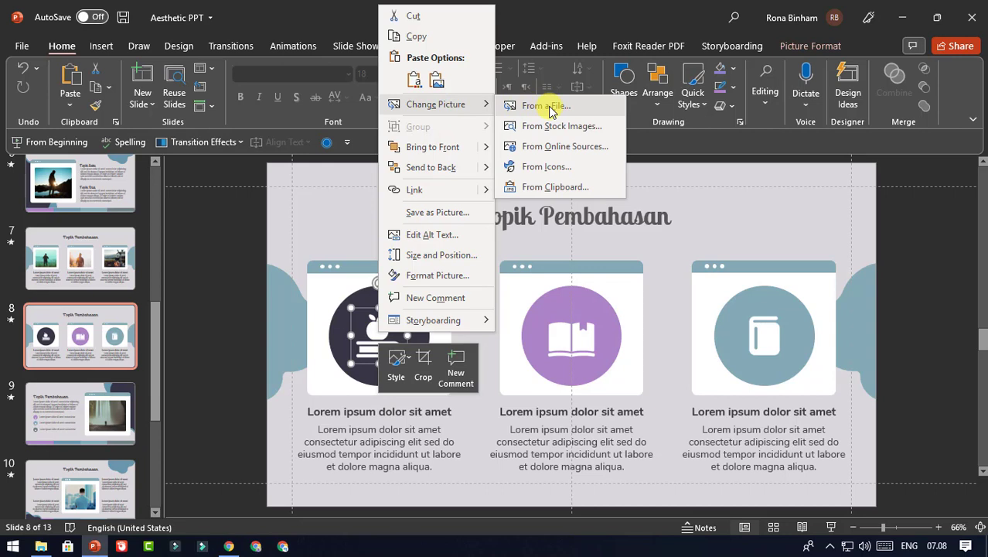
click(550, 107)
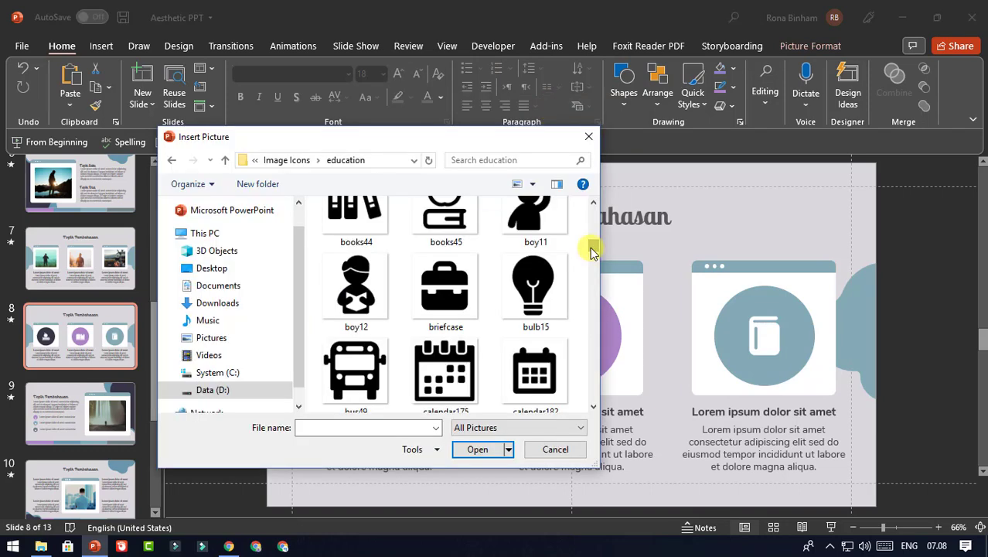
click(535, 290)
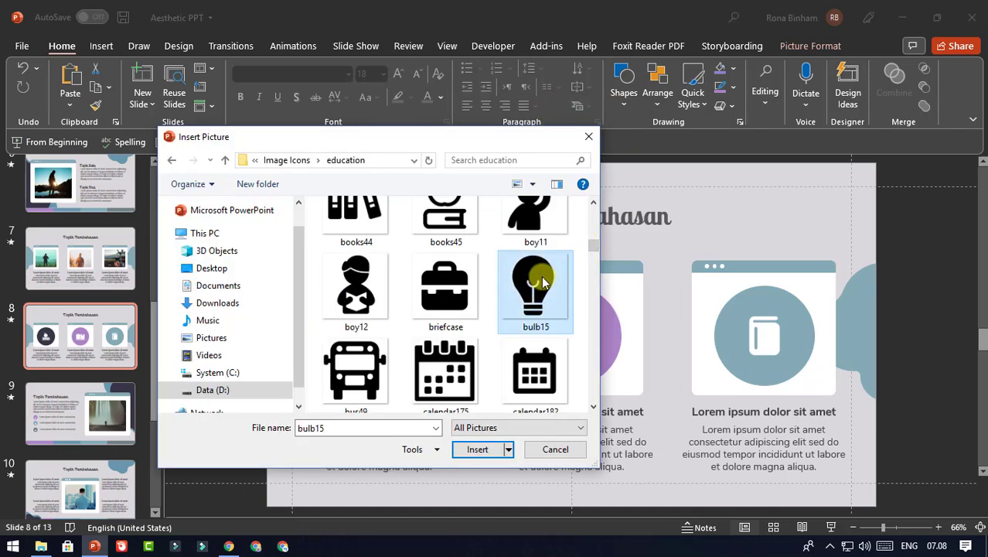
click(477, 449)
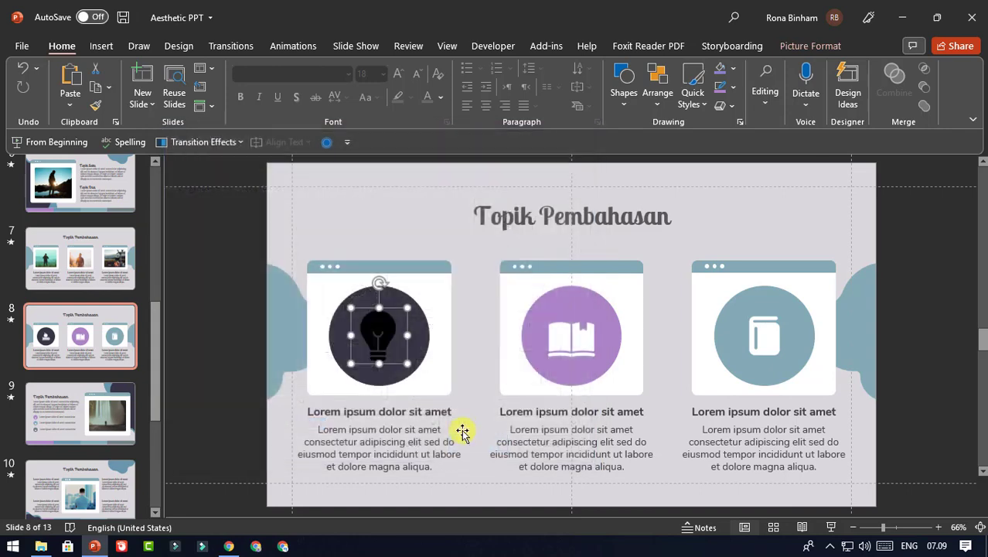
- Set the lightbulb icon's brightness to 100% in Picture Corrections so it turns white
right_click(384, 329)
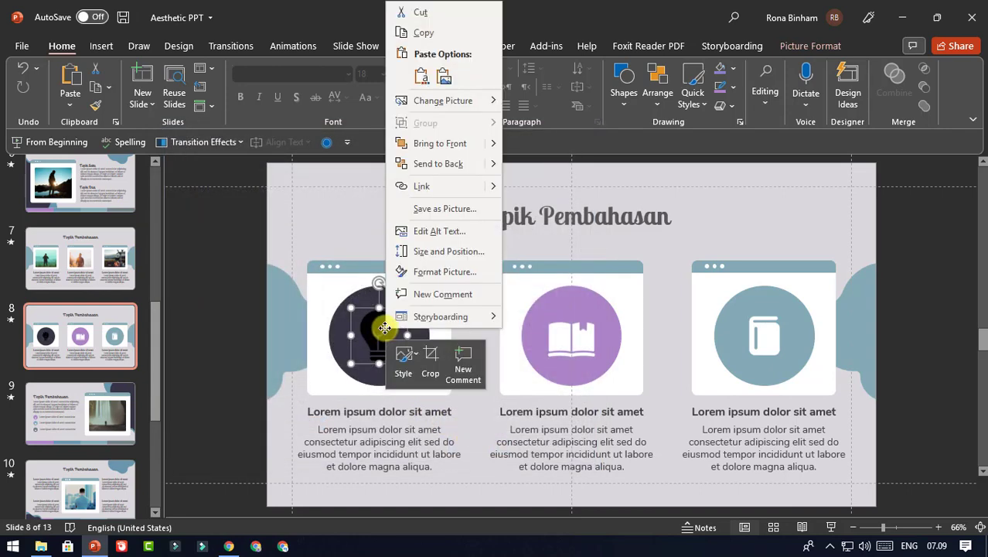
click(437, 274)
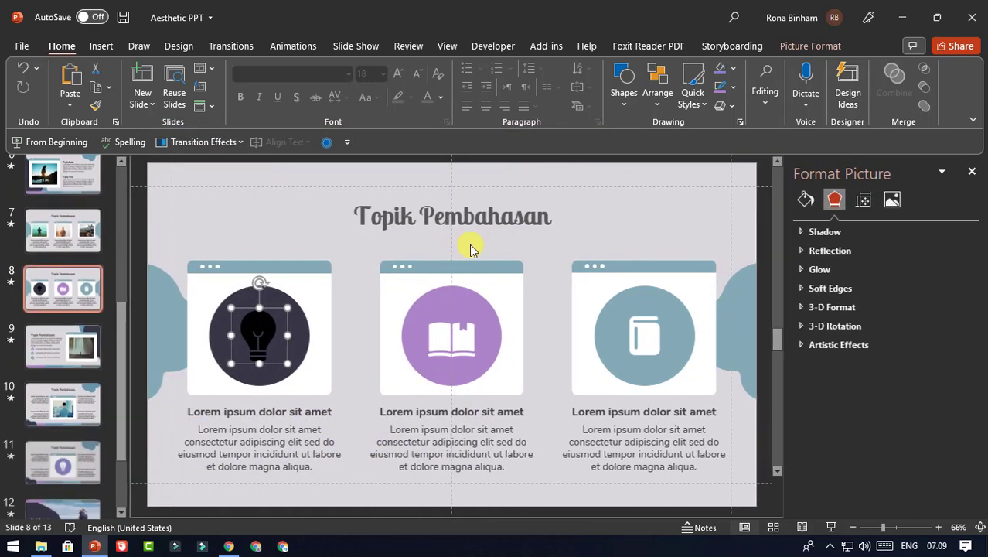
click(891, 201)
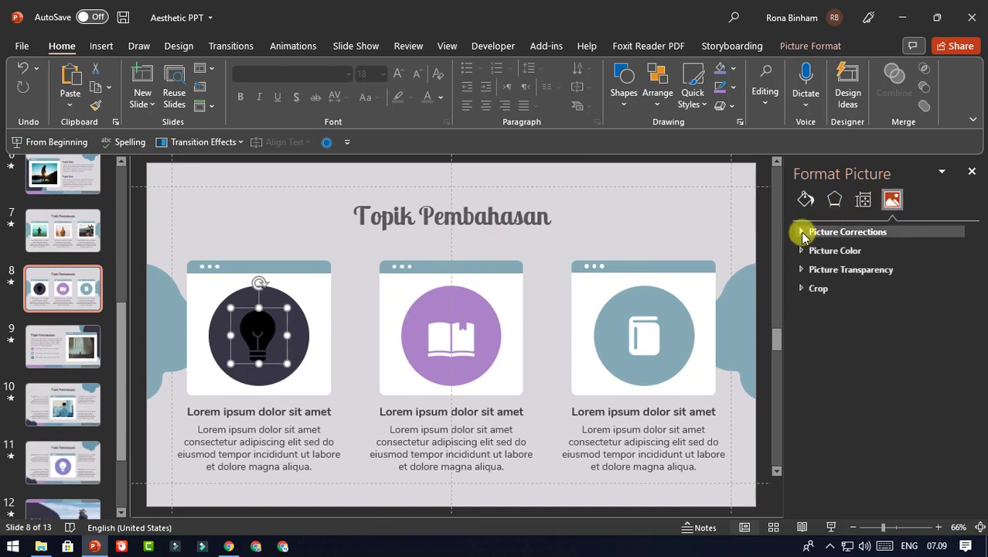
click(802, 233)
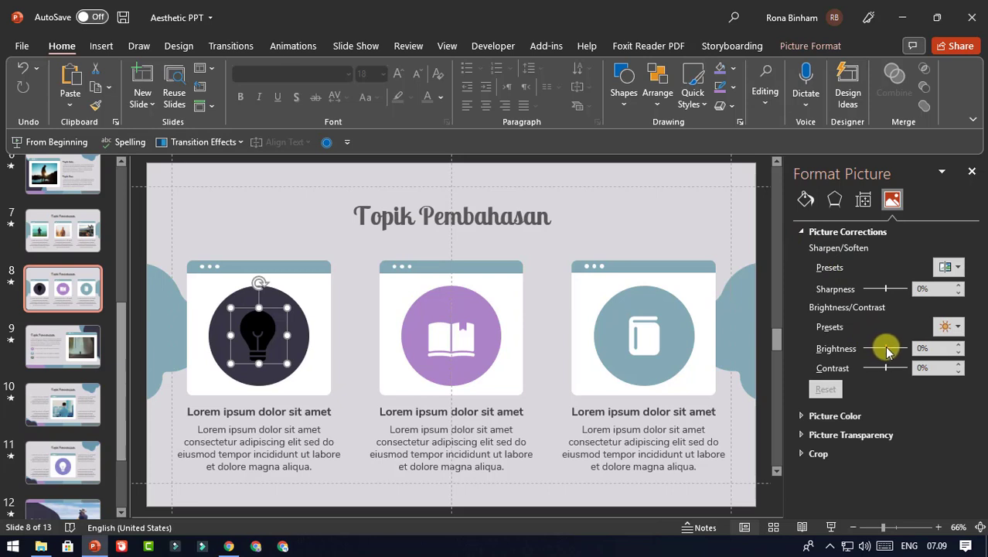
drag(886, 349, 908, 348)
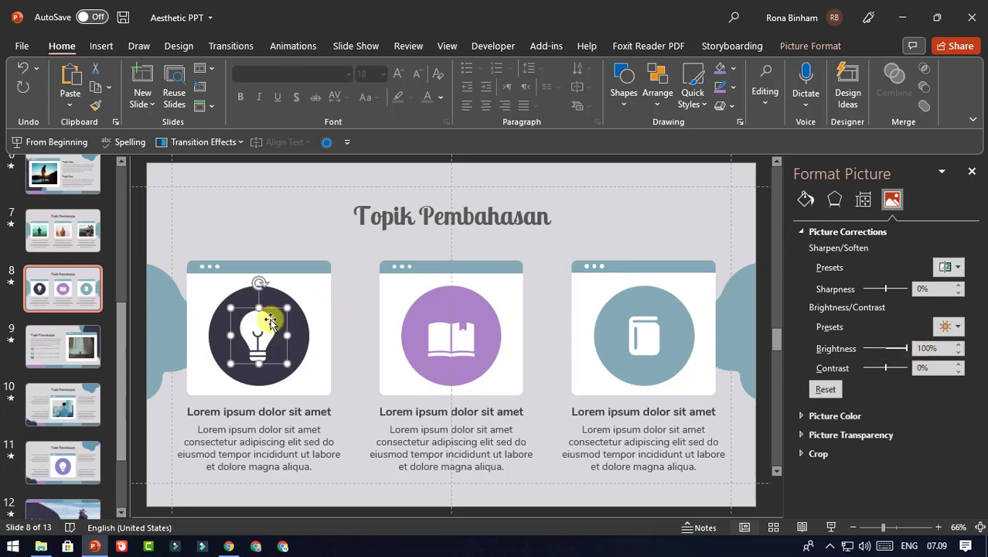
click(972, 171)
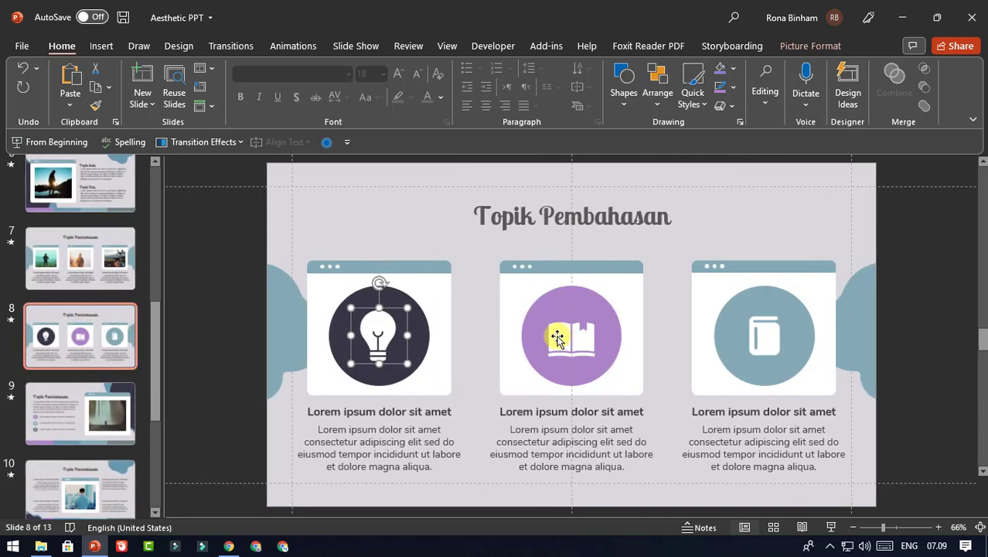
click(571, 338)
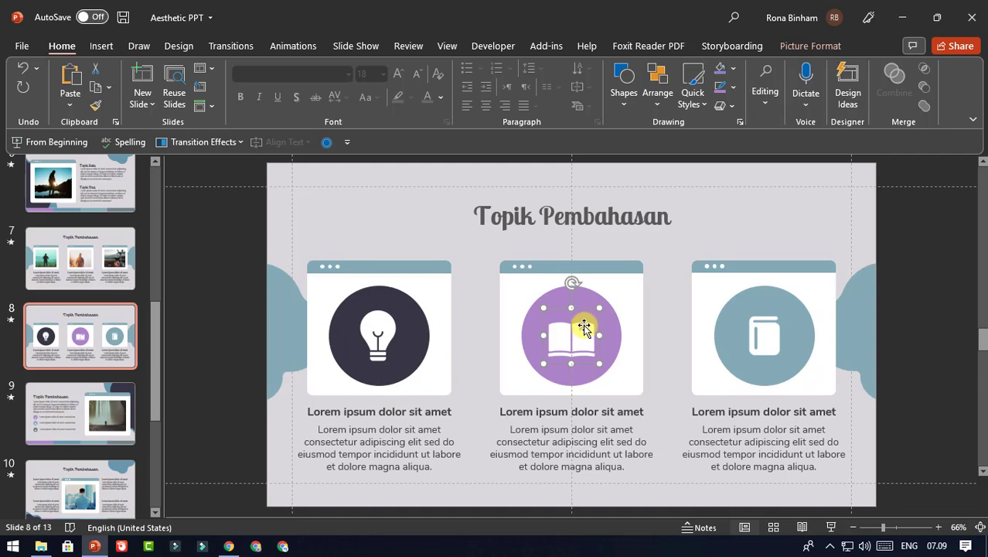
- Replace the book icon with the alarm-clock icon from a 'time' icon search
right_click(584, 328)
mouse_move(670, 311)
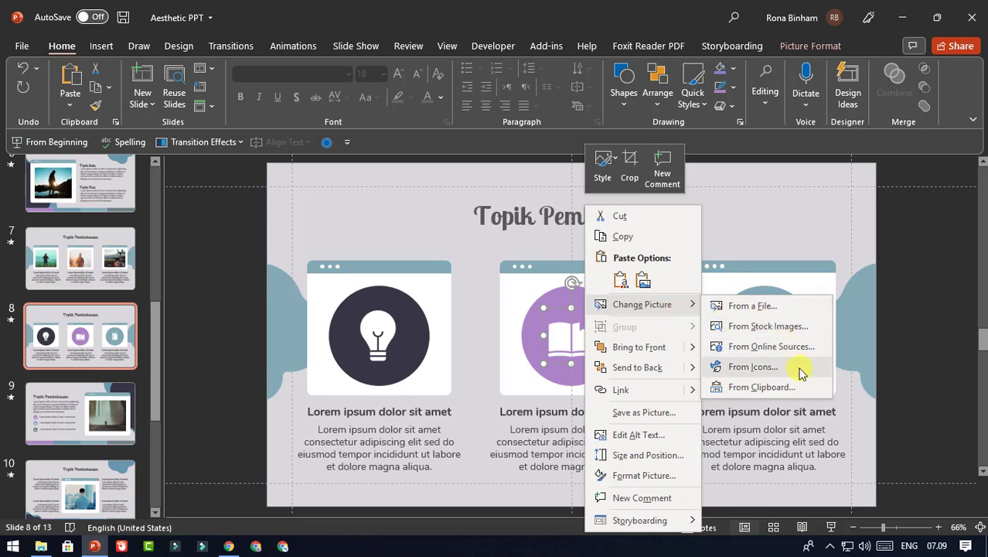
click(752, 368)
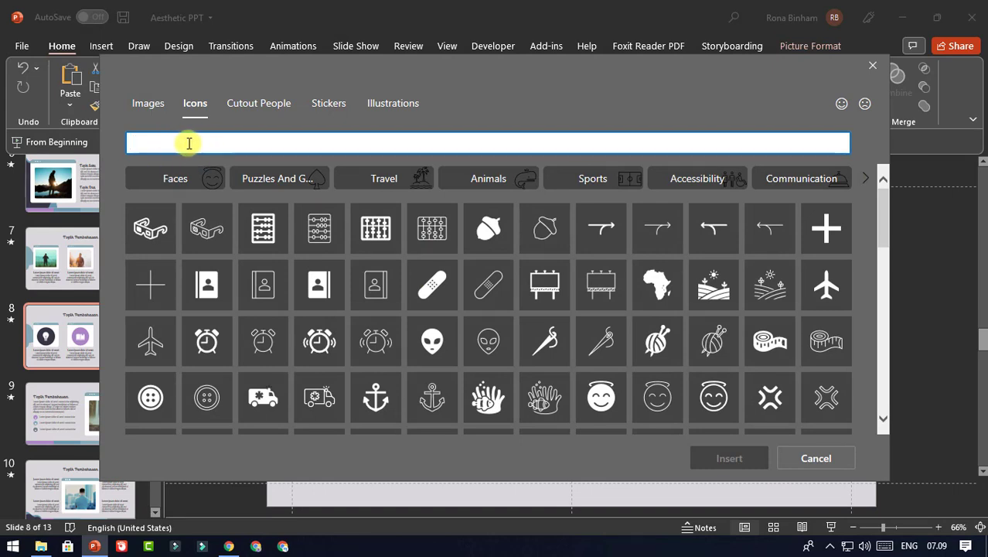
text(t)
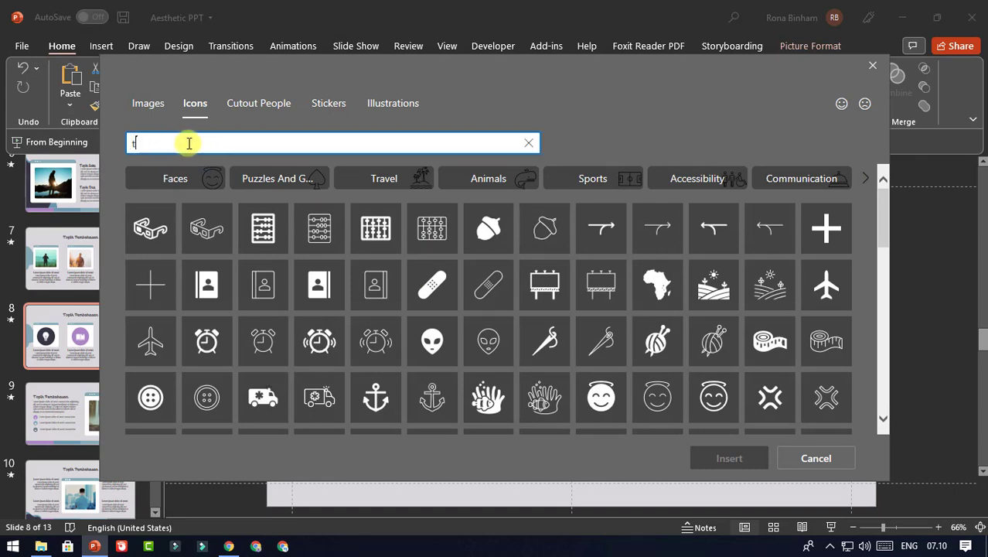
text(ime)
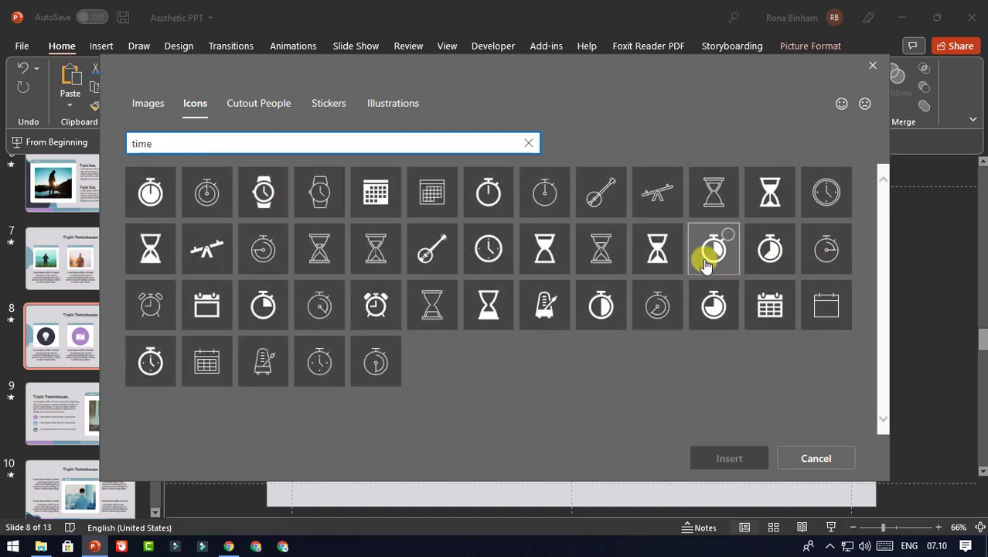
click(384, 308)
click(724, 457)
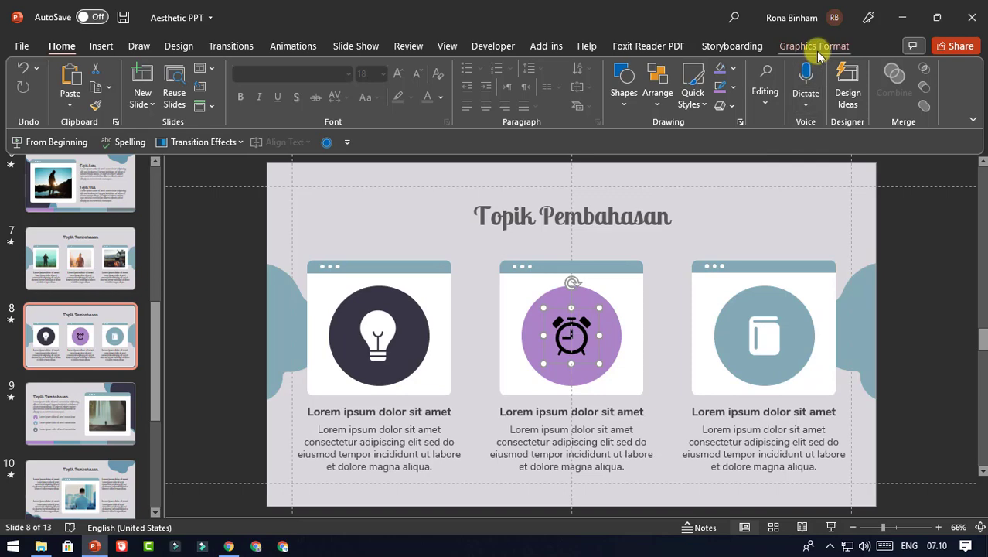
- Set the alarm-clock icon's graphics fill to white
click(816, 48)
click(470, 70)
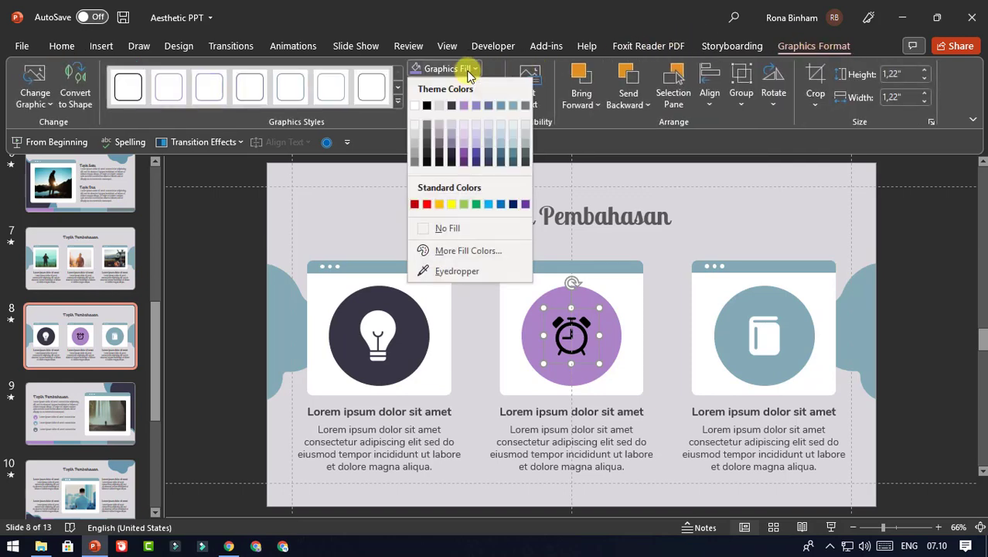
click(416, 107)
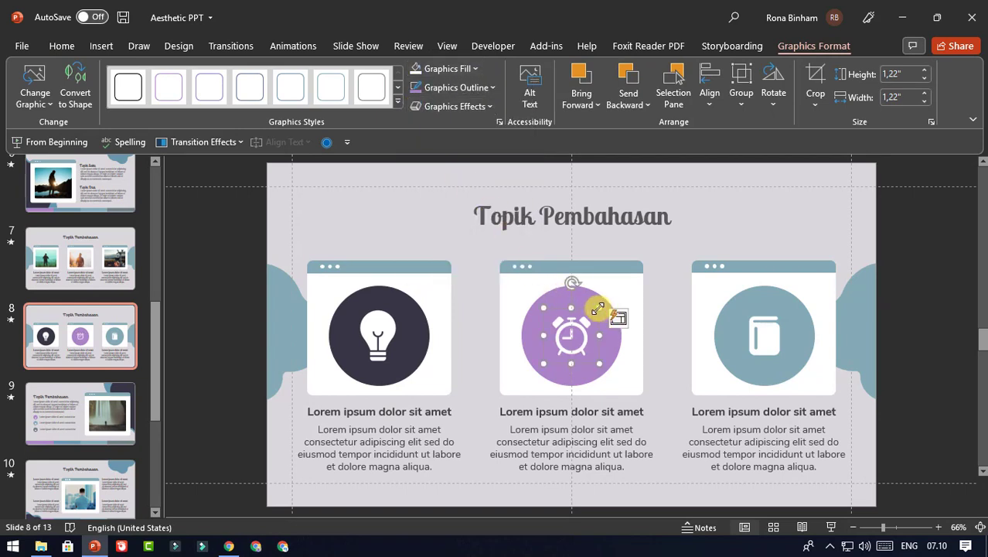
key(Escape)
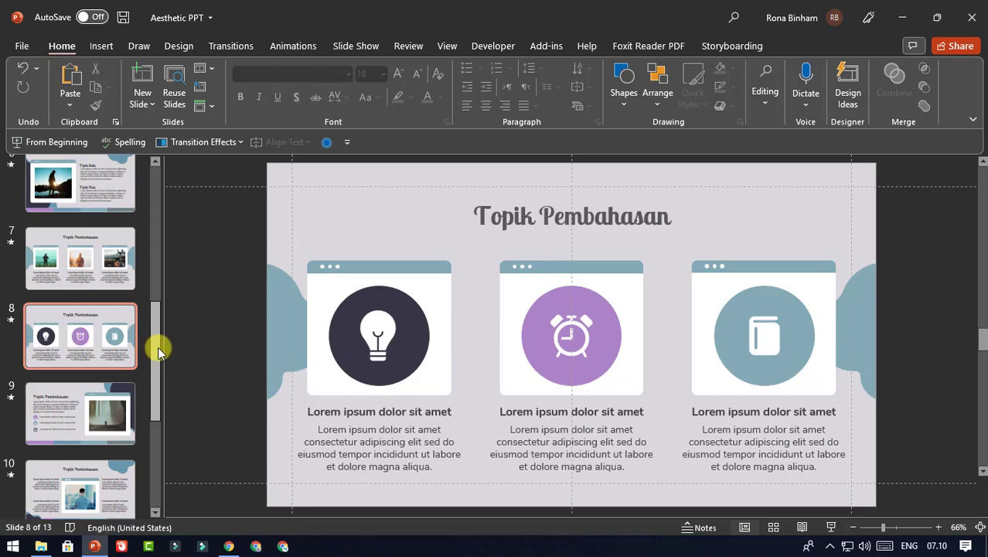
- Scroll the thumbnails back to the top and open slide 2, the presenter profile
drag(158, 351, 164, 193)
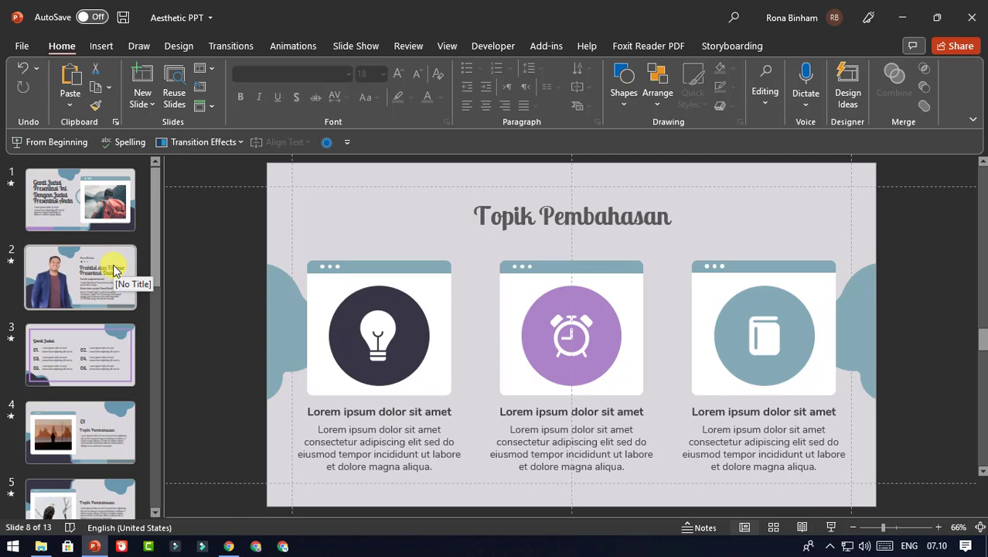
click(113, 270)
click(604, 227)
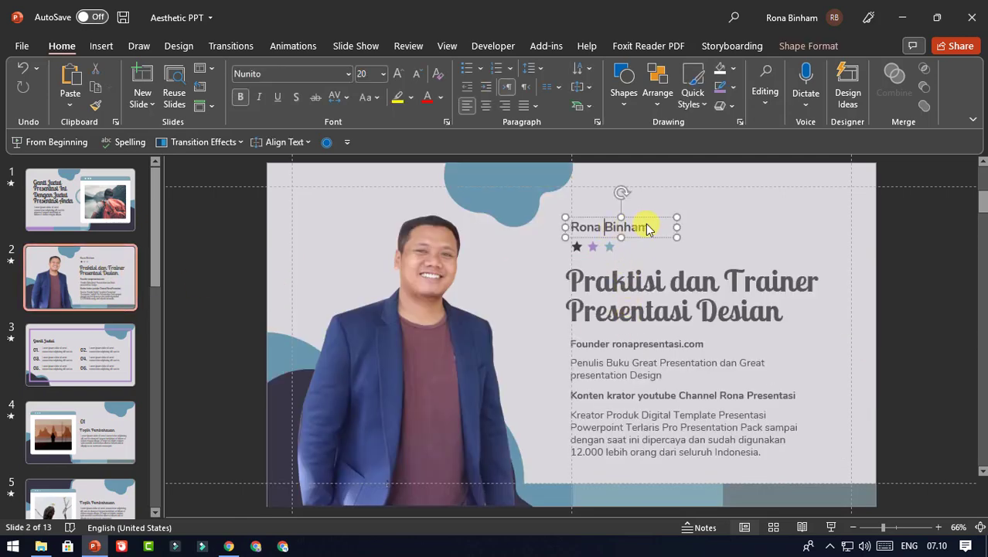
click(635, 280)
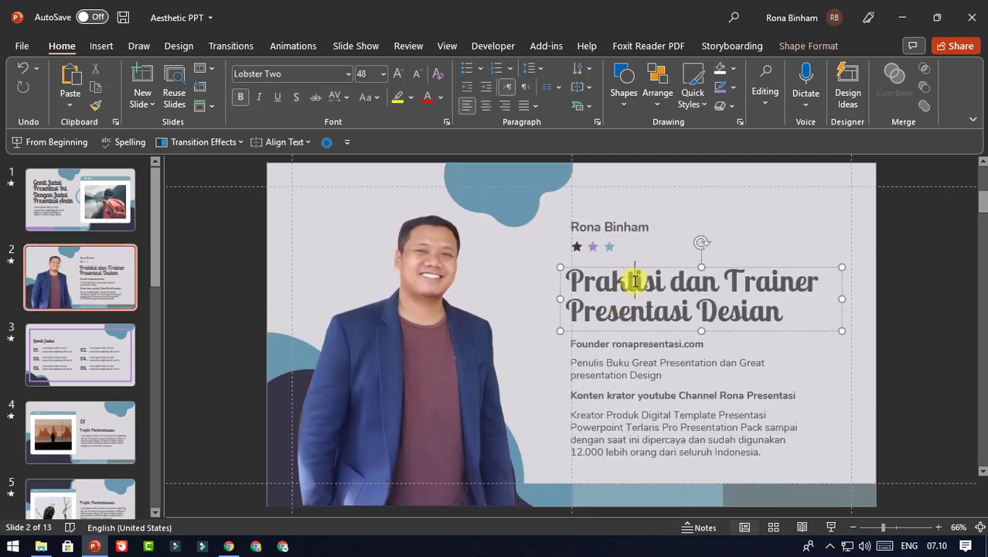
click(920, 268)
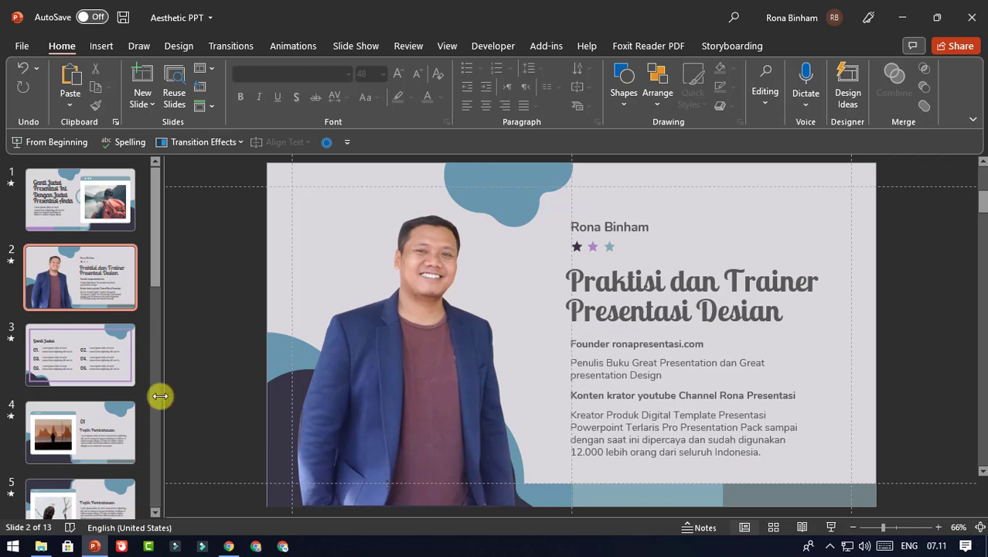
scroll(78, 360, down, 5)
scroll(78, 357, down, 2)
scroll(78, 357, down, 2)
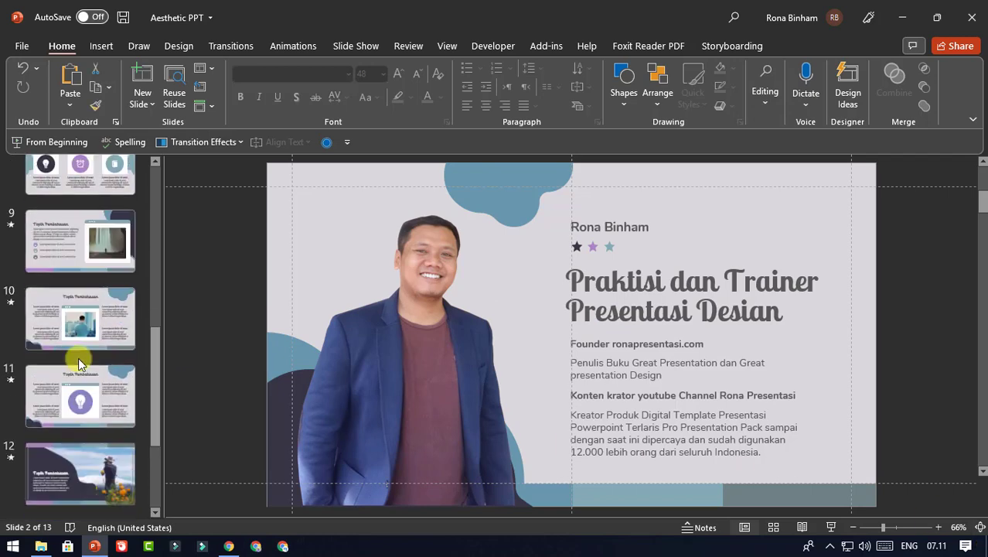
scroll(78, 357, up, 2)
scroll(78, 357, up, 2)
scroll(79, 358, up, 3)
scroll(78, 358, up, 2)
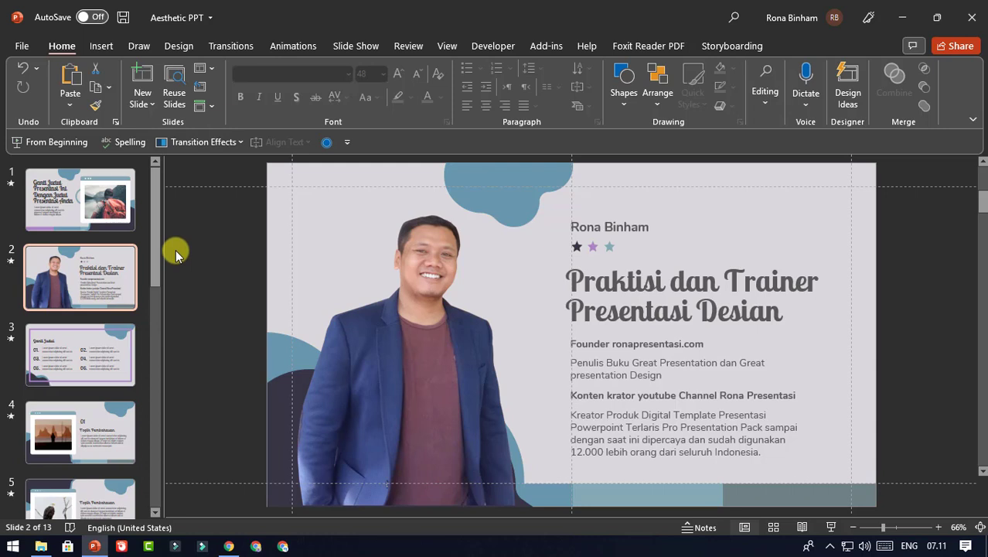
- Apply the Office 2007 - 2010 colour scheme from the Design variants
click(174, 48)
click(790, 102)
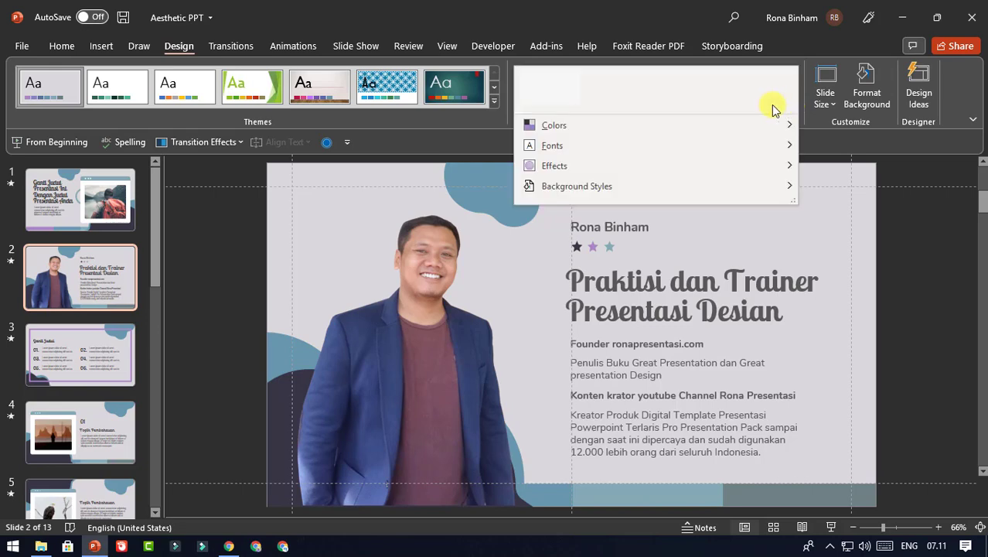
mouse_move(569, 126)
drag(508, 135, 509, 174)
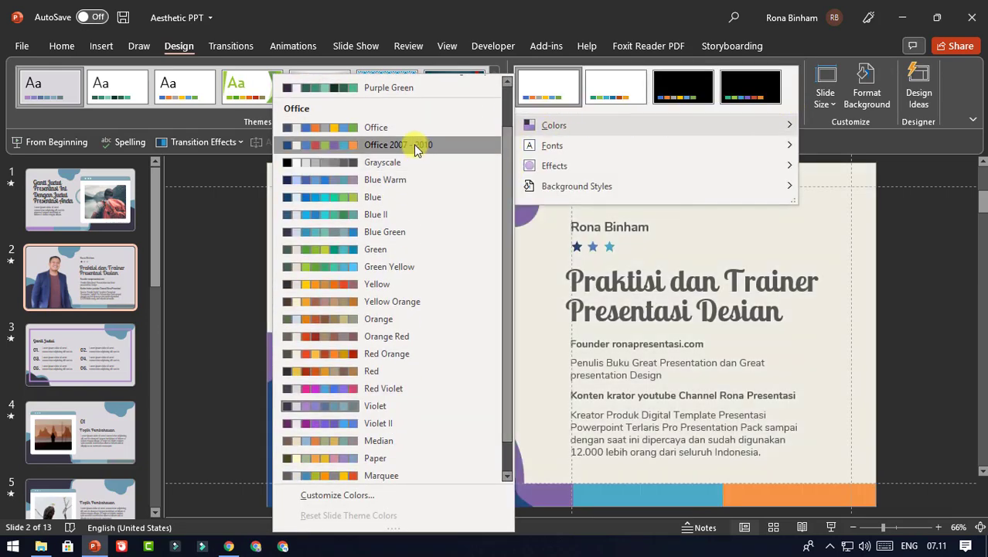
click(414, 146)
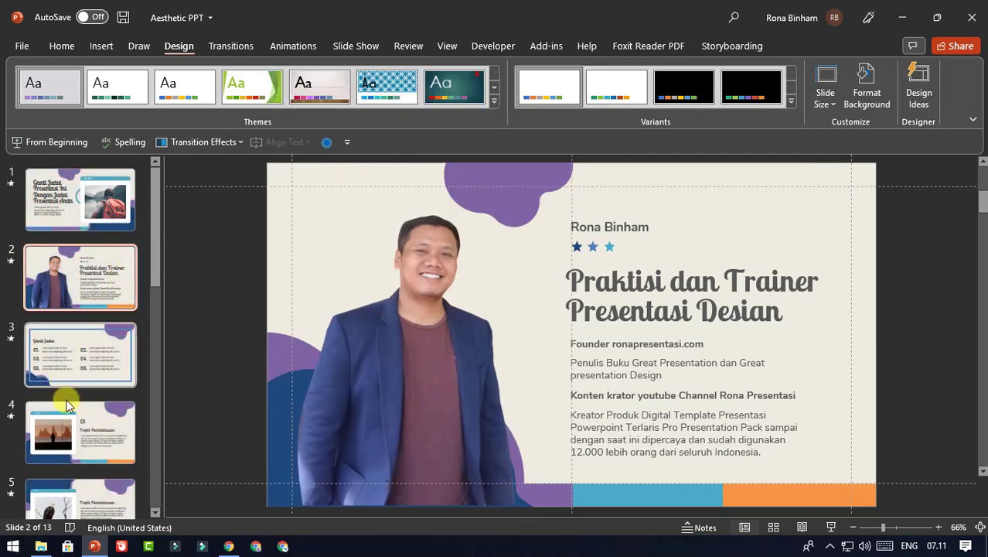
- Show all 13 slides in Slide Sorter and try the Paper colour scheme
click(773, 527)
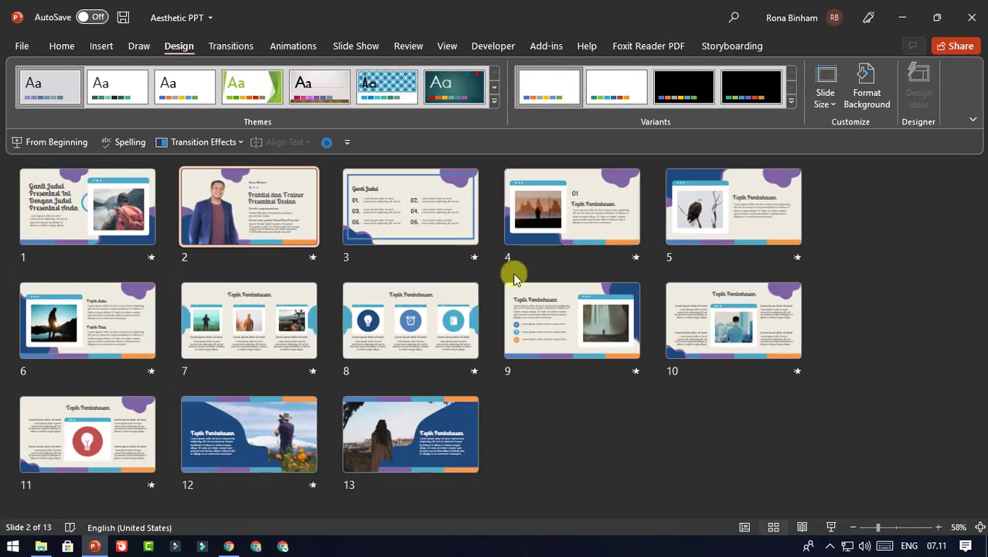
click(791, 100)
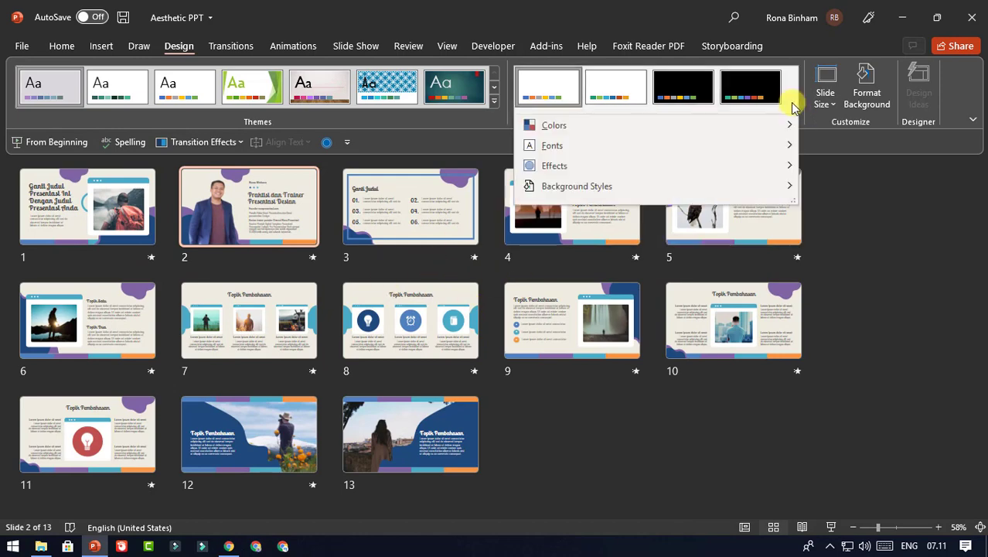
mouse_move(561, 128)
drag(503, 136, 495, 328)
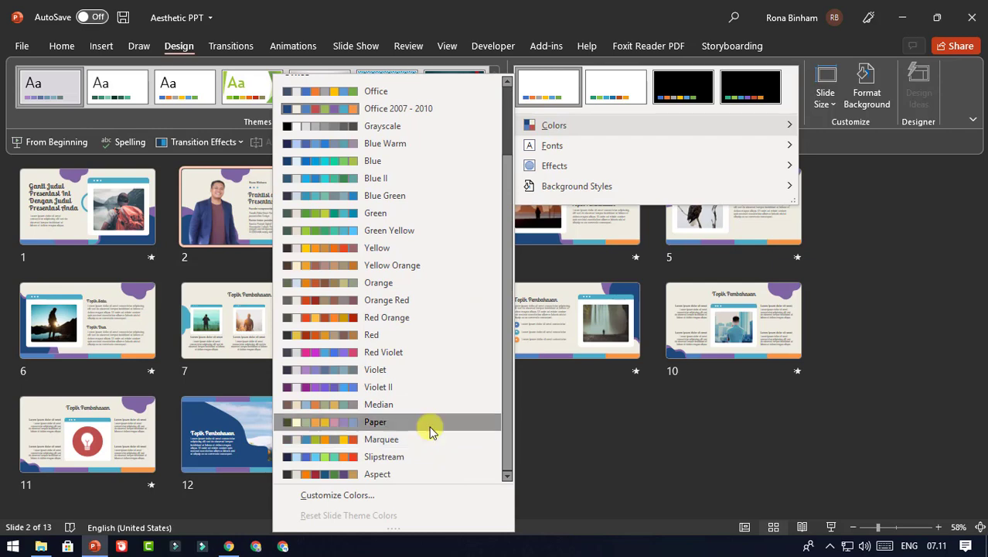
click(410, 422)
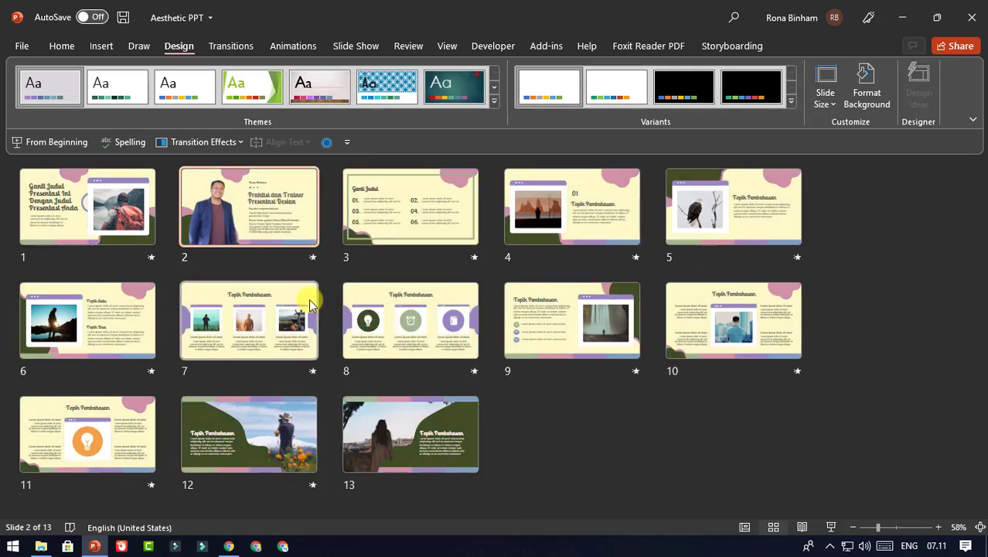
- Try the Median colour scheme on the deck
click(792, 101)
mouse_move(646, 130)
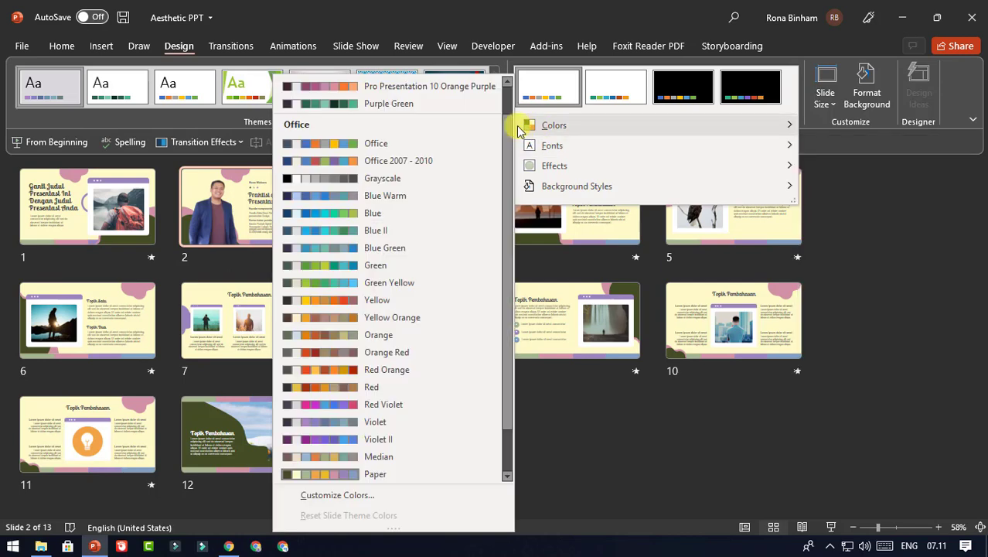
scroll(510, 150, down, 1)
scroll(509, 149, down, 1)
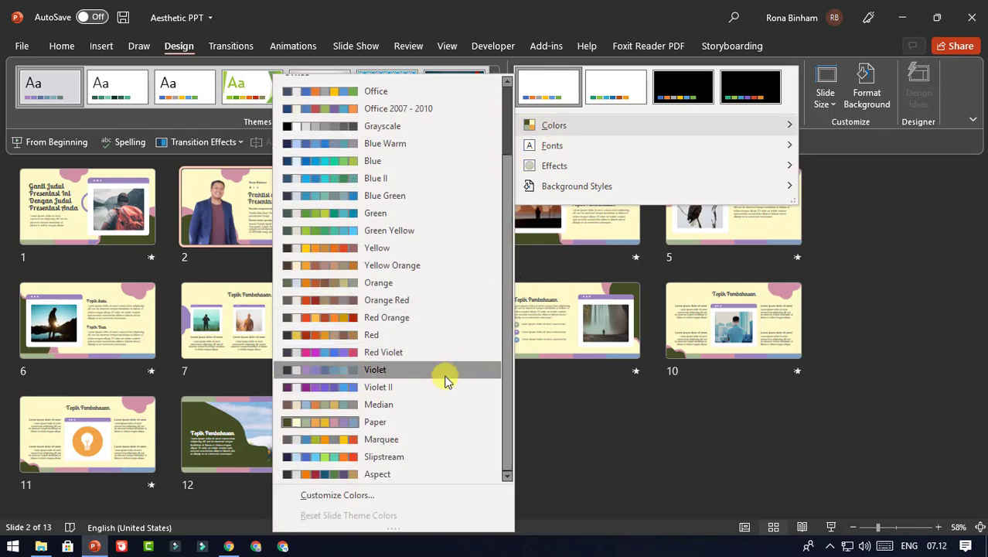
click(410, 406)
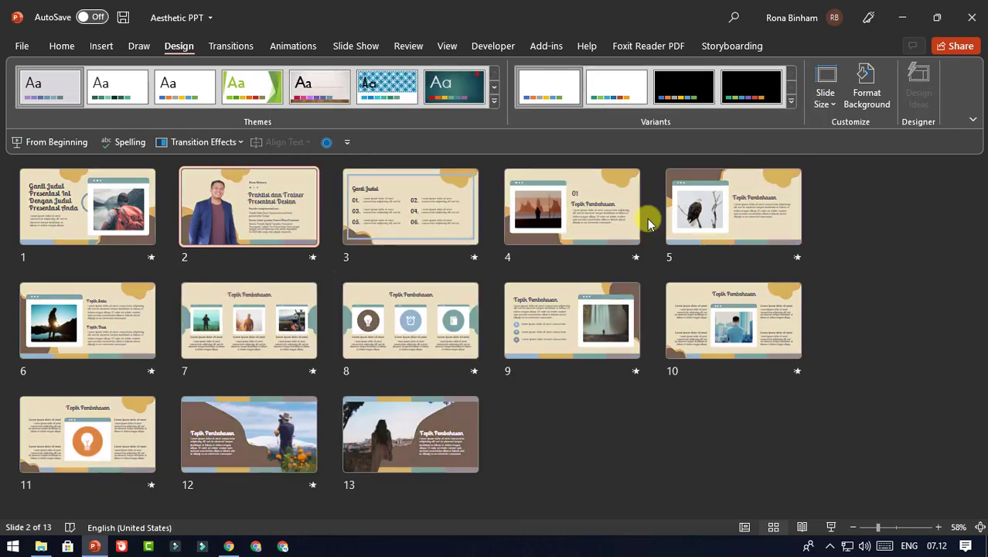
- Settle on the Violet colour scheme for the deck
click(791, 101)
mouse_move(562, 132)
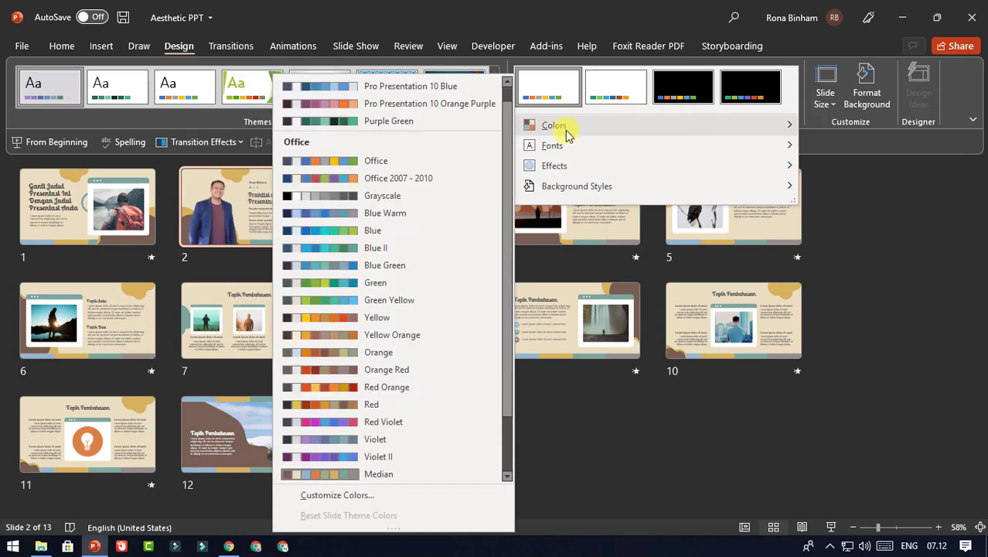
drag(510, 143, 509, 209)
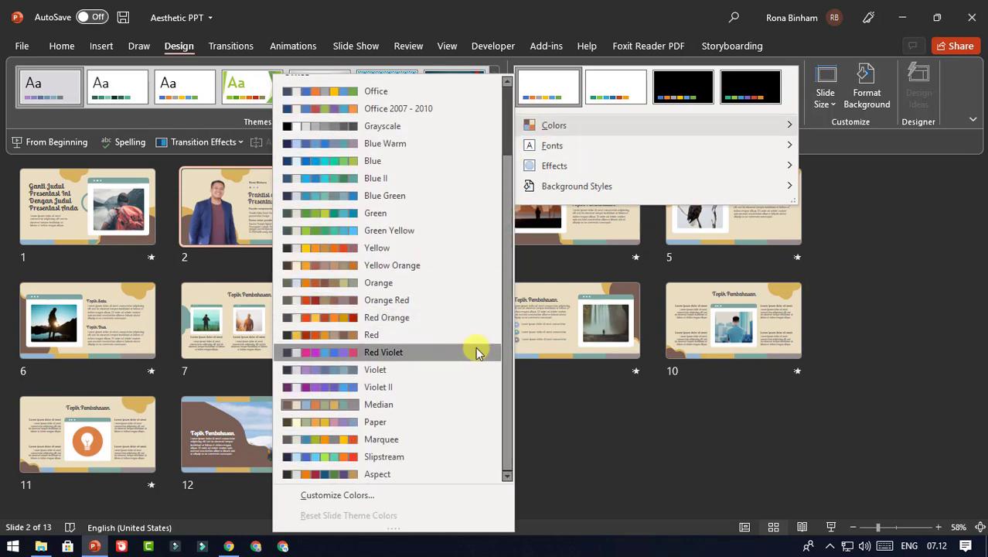
click(450, 369)
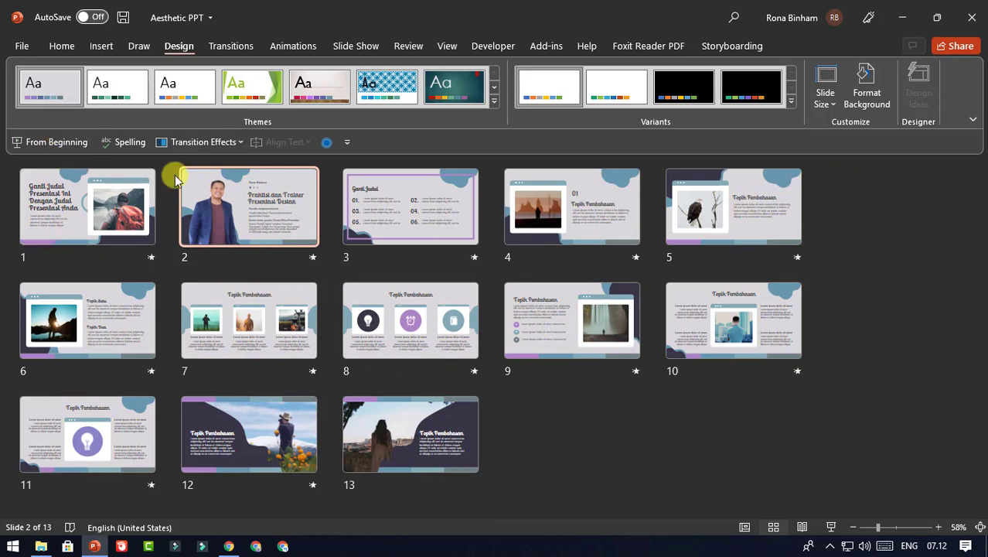
click(61, 48)
- Return to Normal view on slide 2 and widen the thumbnail pane slightly
click(744, 527)
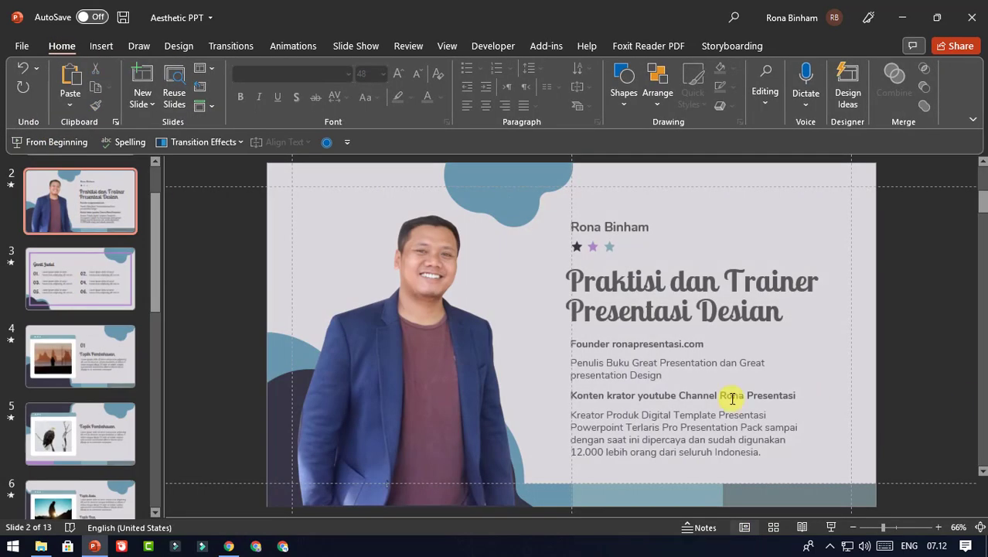
scroll(63, 345, down, 3)
scroll(62, 345, down, 3)
scroll(69, 345, up, 6)
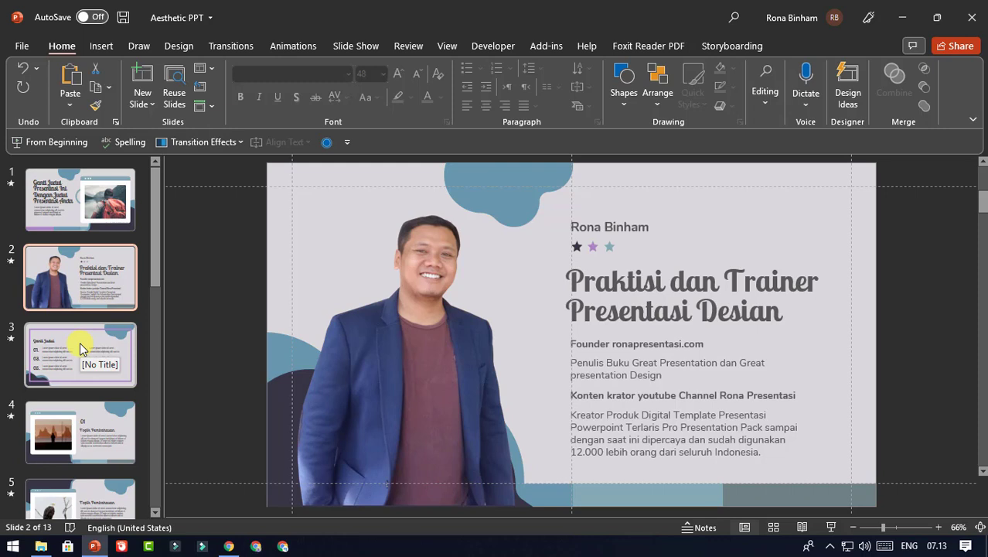
drag(164, 259, 170, 259)
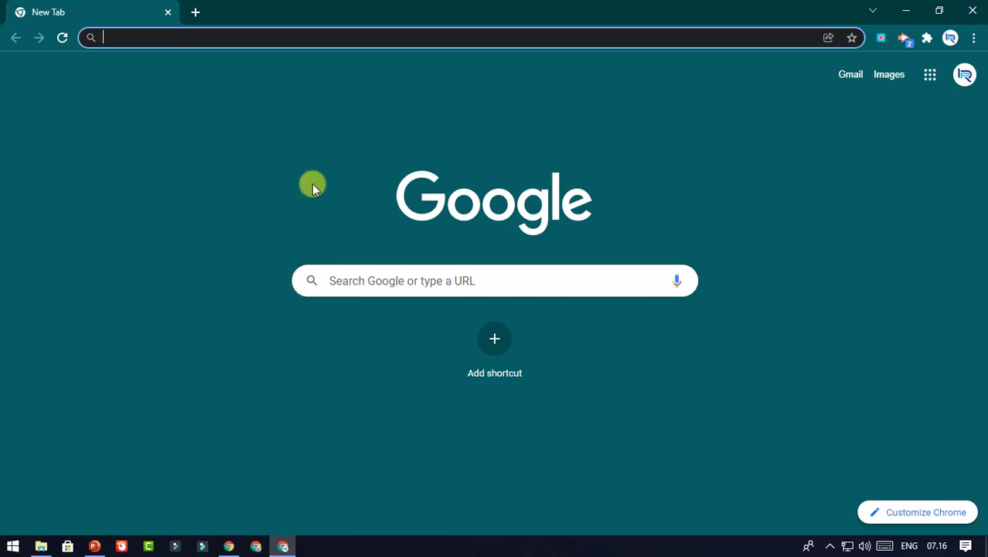
- Go to unsplash.com and search for 'time' photos
text(un)
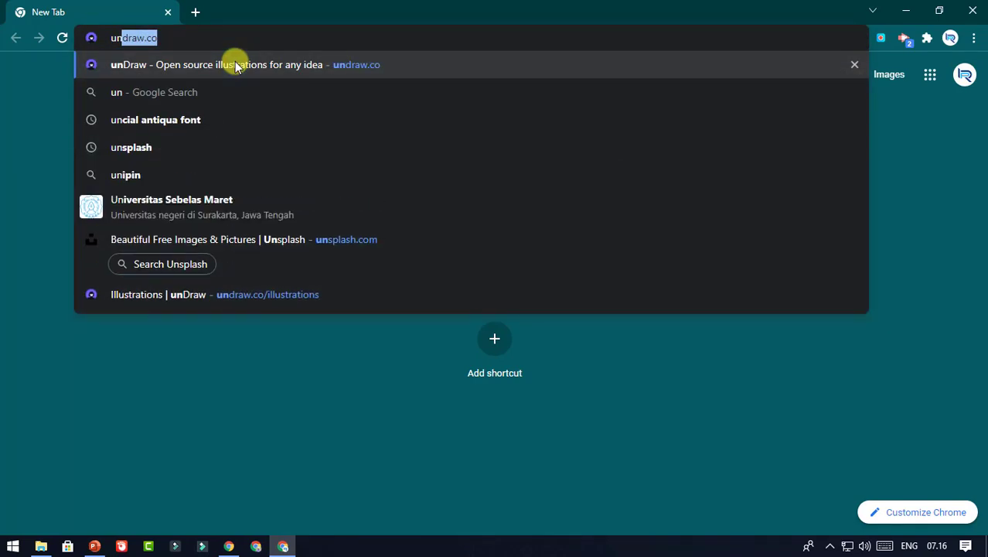
text(s)
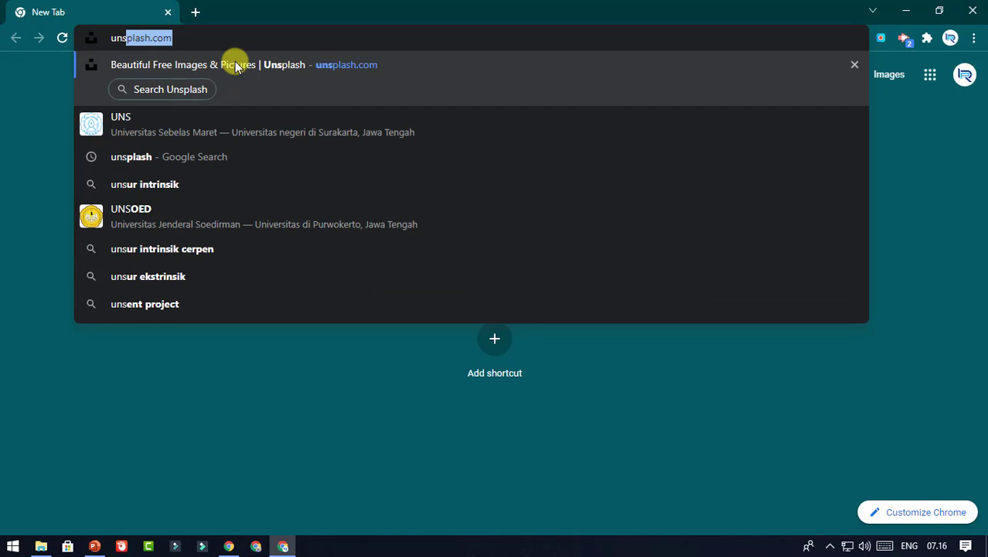
click(235, 65)
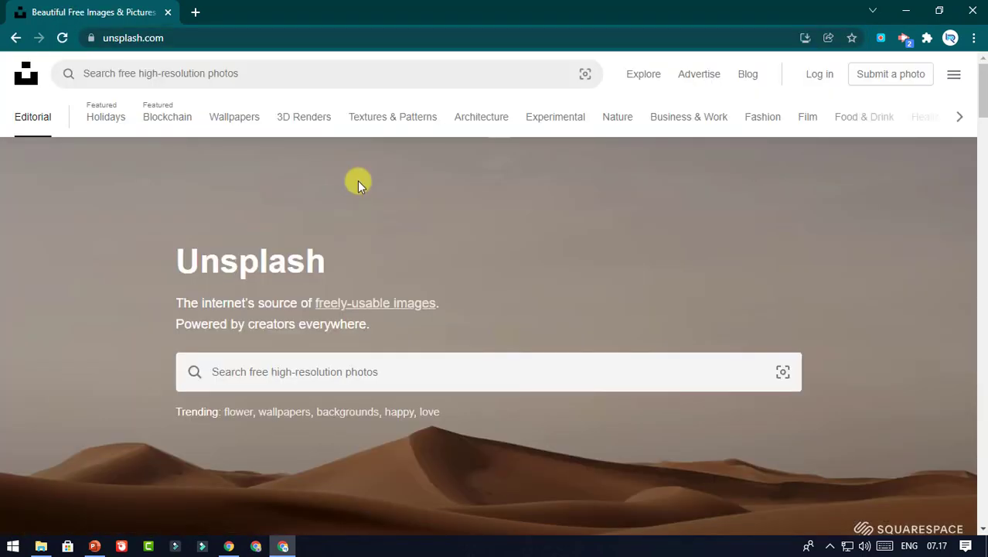
click(313, 375)
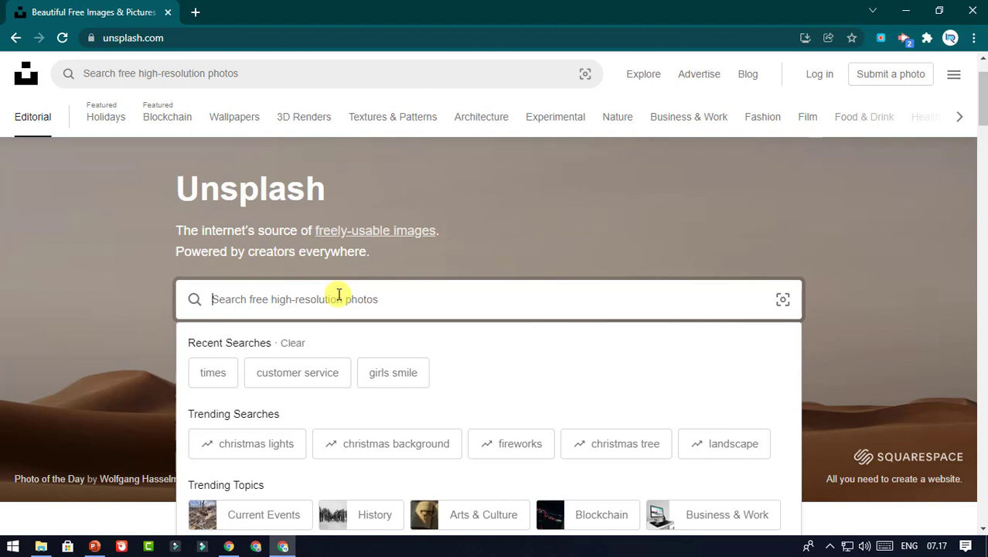
text(time)
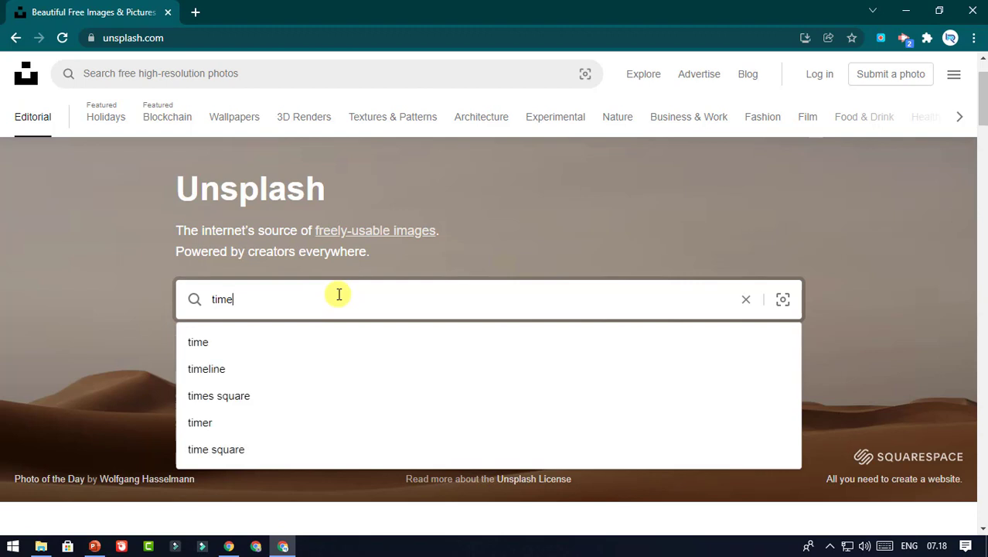
key(Return)
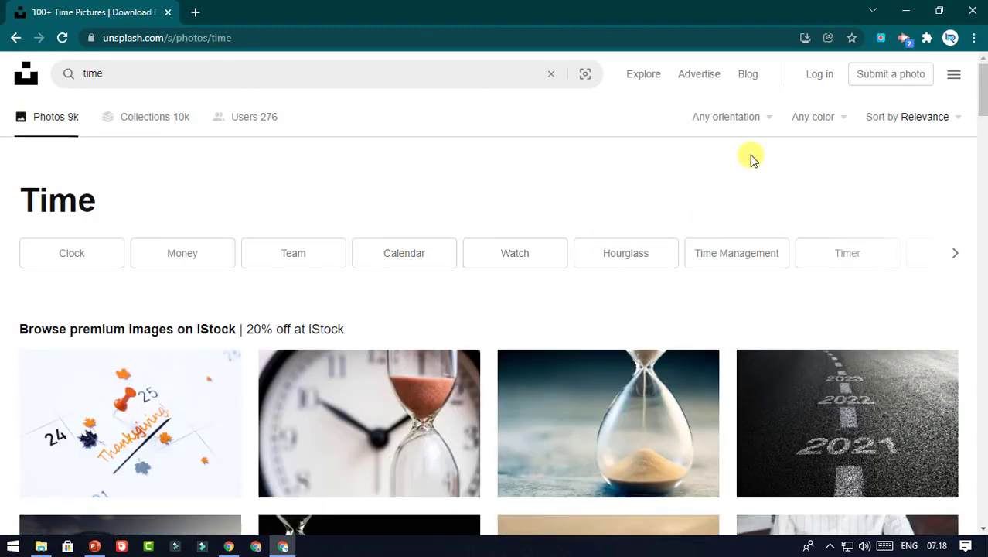
- Filter the 'time' results to Landscape orientation and browse down the results
click(768, 119)
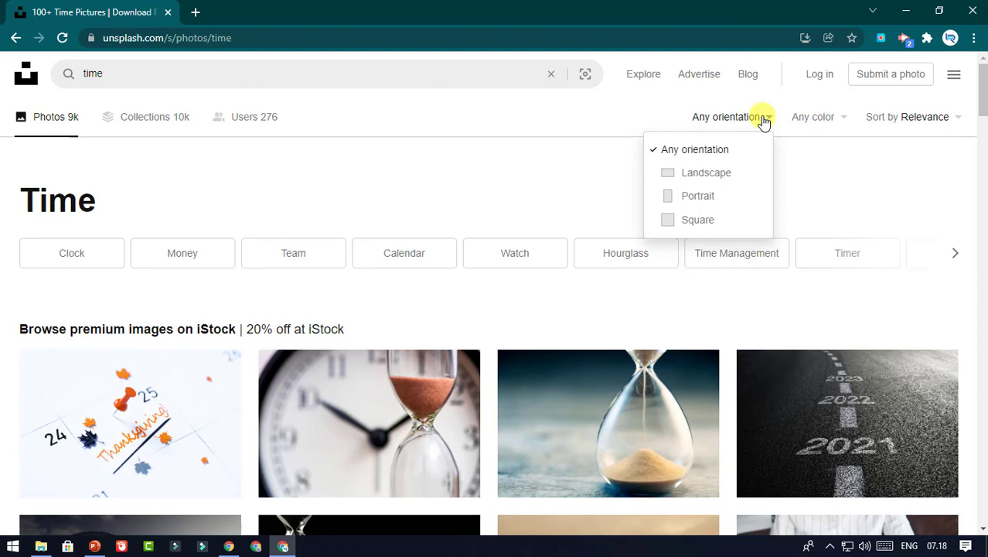
click(693, 175)
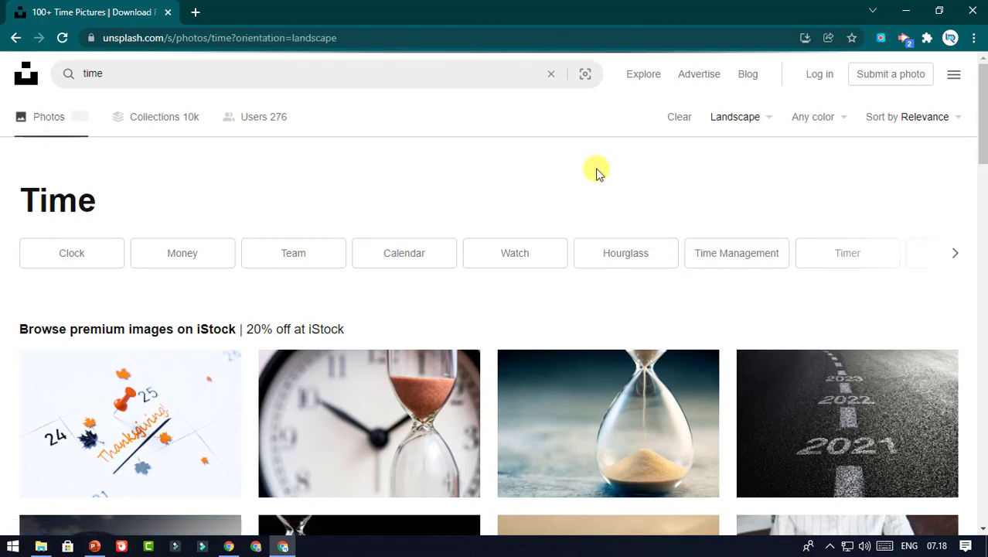
scroll(372, 240, down, 3)
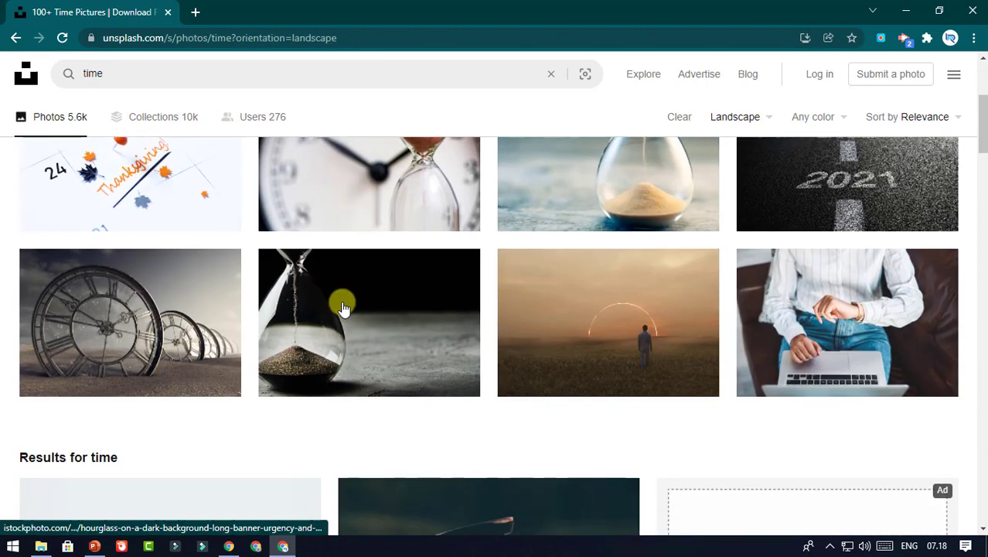
scroll(342, 302, down, 4)
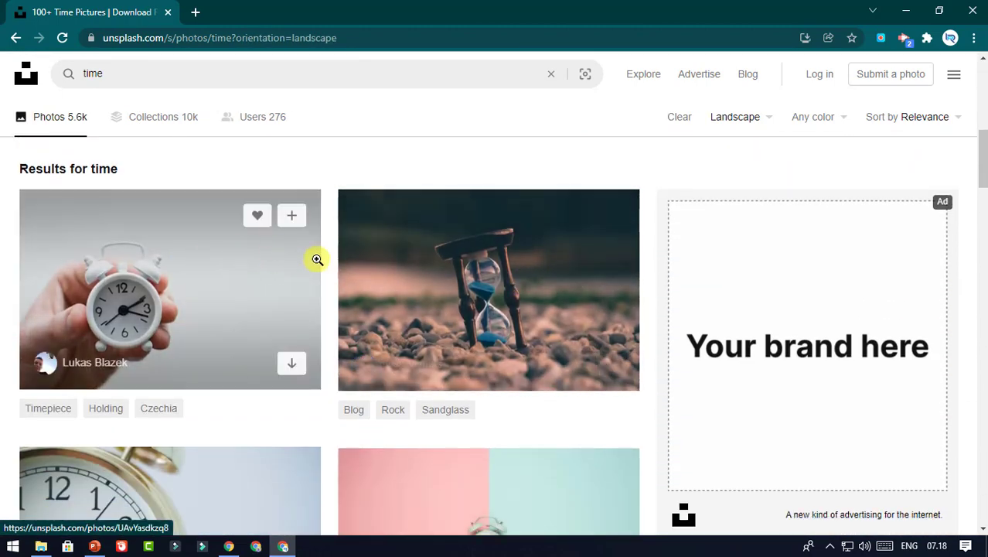
scroll(346, 264, down, 6)
scroll(365, 201, down, 3)
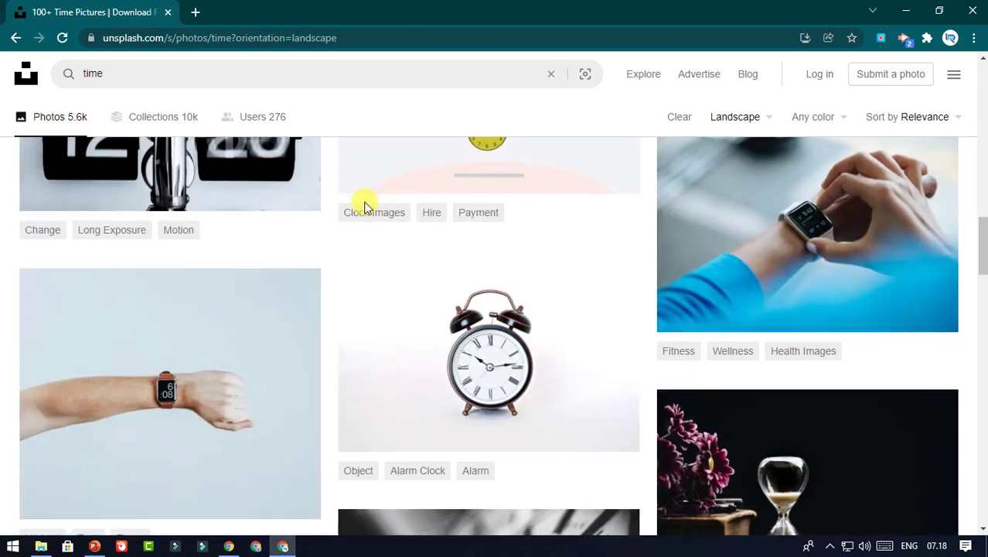
scroll(365, 202, down, 3)
scroll(366, 207, down, 1)
scroll(365, 202, down, 2)
scroll(364, 199, down, 3)
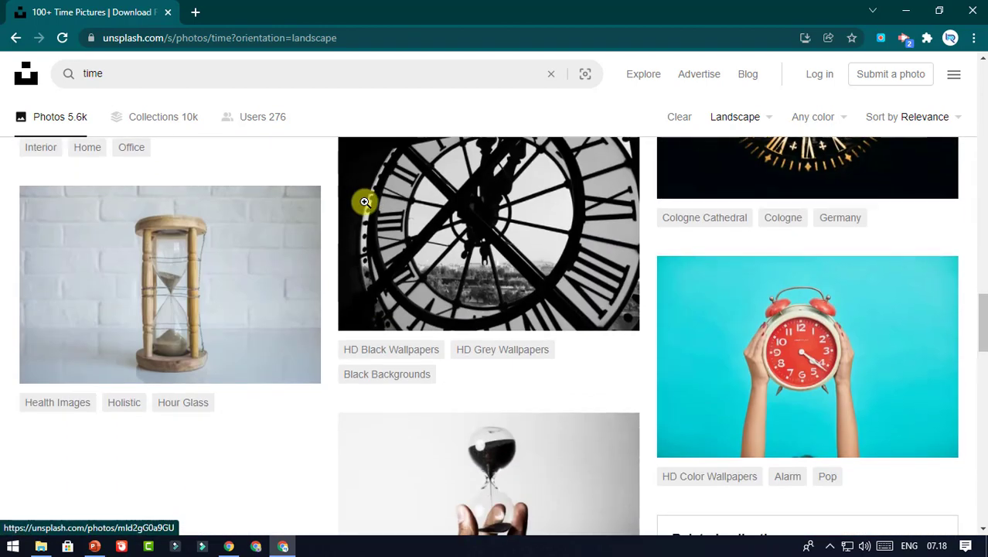
scroll(364, 200, down, 1)
scroll(364, 202, down, 1)
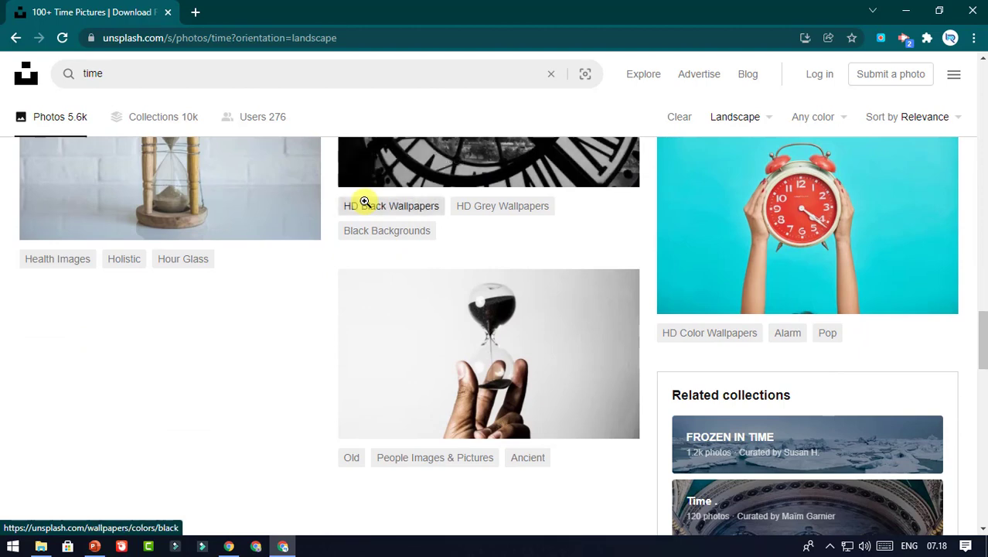
scroll(365, 202, down, 1)
scroll(365, 201, down, 2)
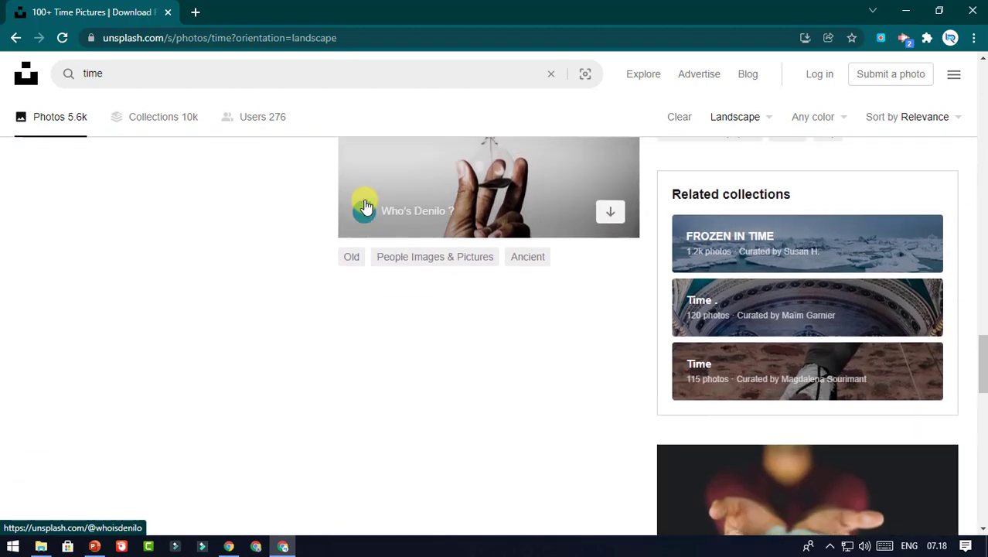
scroll(365, 201, up, 4)
scroll(366, 200, down, 5)
scroll(365, 200, down, 4)
scroll(368, 199, down, 4)
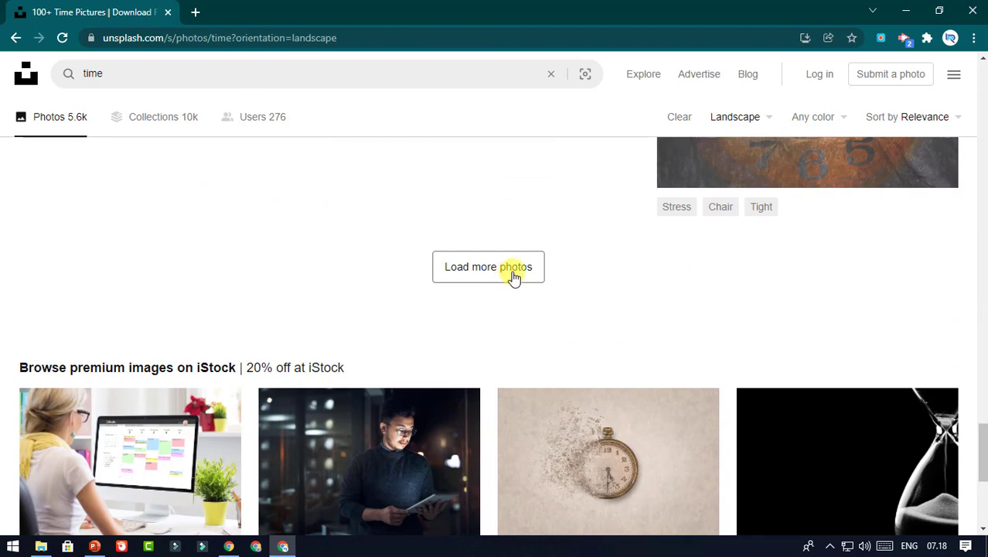
- Load more photos and open the man-checking-his-wristwatch photo
click(513, 275)
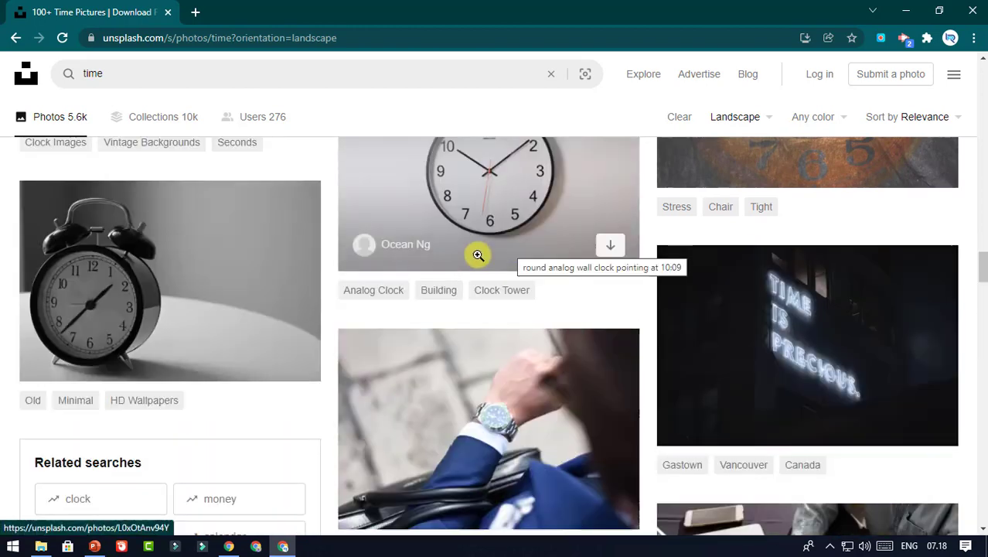
scroll(530, 272, down, 2)
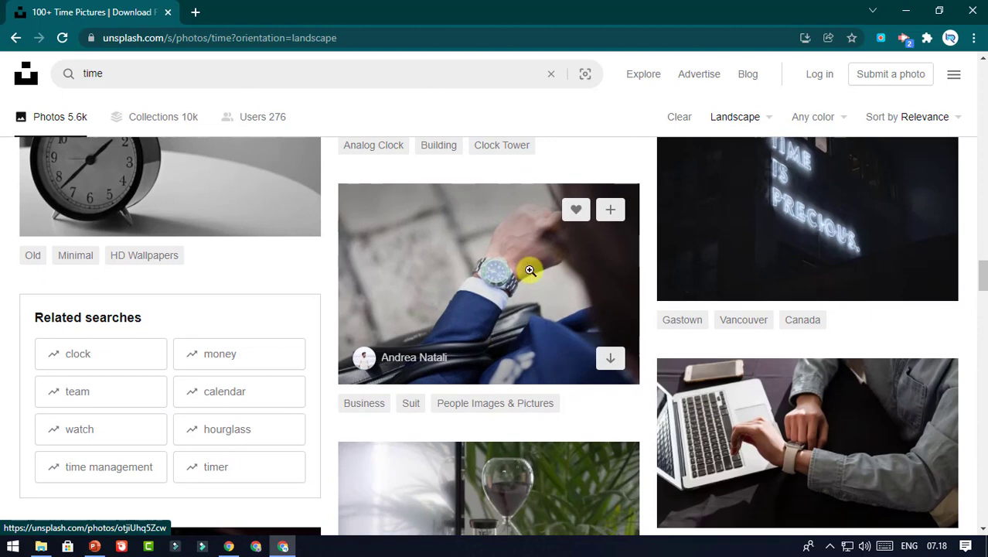
scroll(530, 270, down, 2)
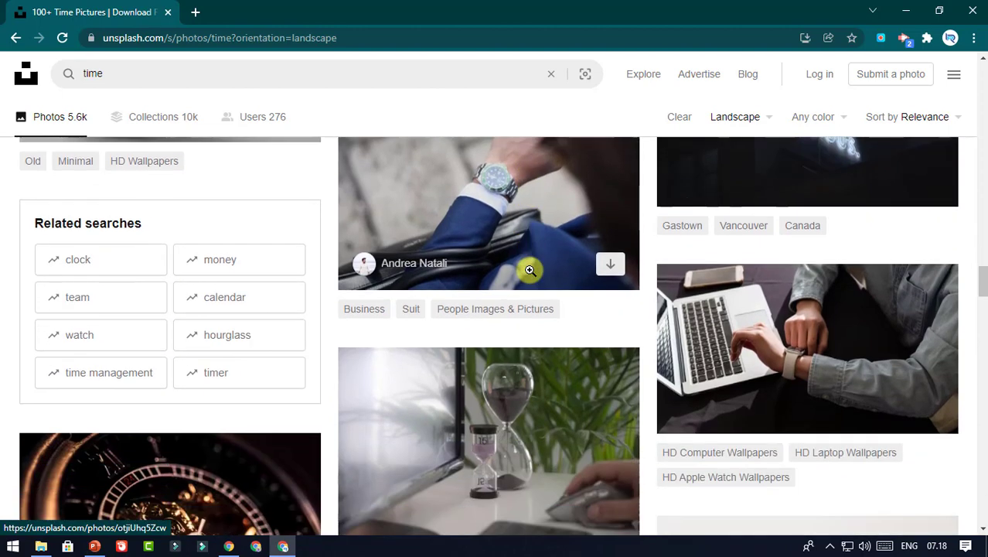
scroll(529, 270, down, 1)
scroll(530, 270, down, 3)
scroll(530, 271, down, 3)
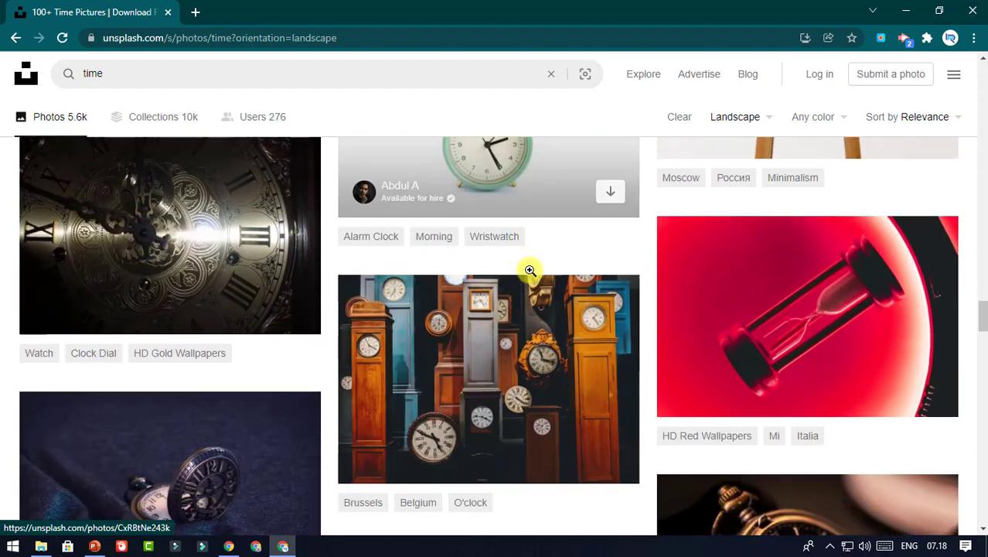
scroll(529, 271, down, 4)
scroll(529, 271, down, 4)
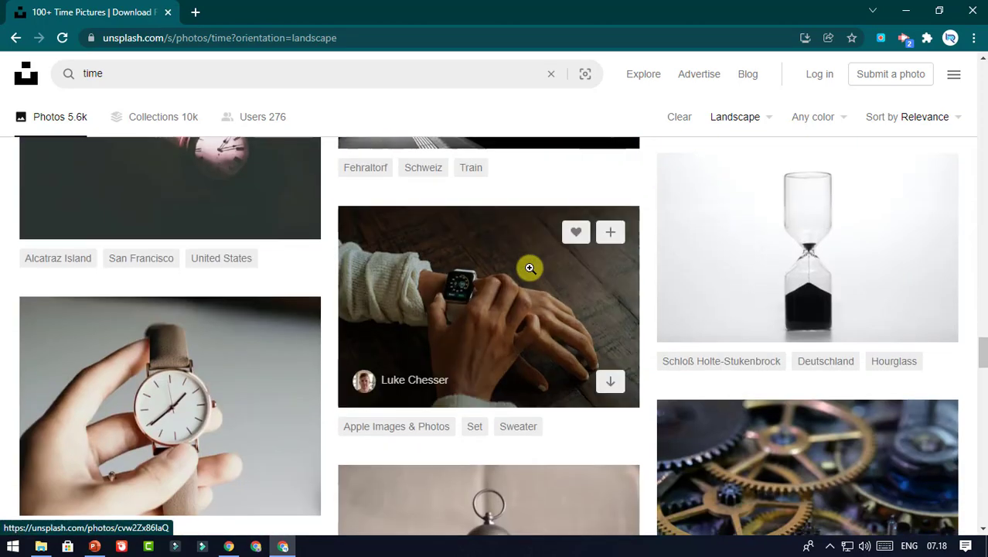
scroll(529, 268, up, 6)
scroll(530, 263, up, 3)
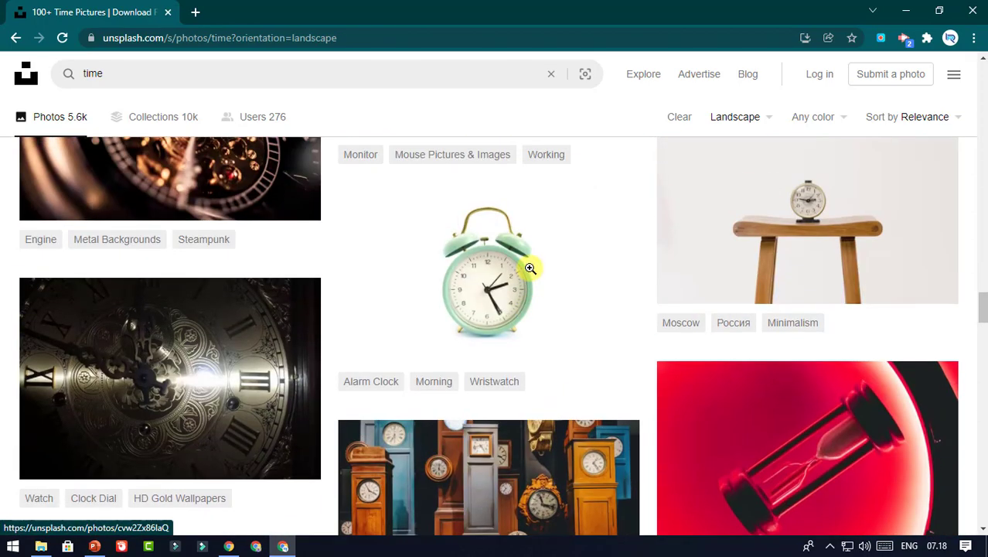
scroll(529, 266, up, 3)
scroll(532, 268, up, 4)
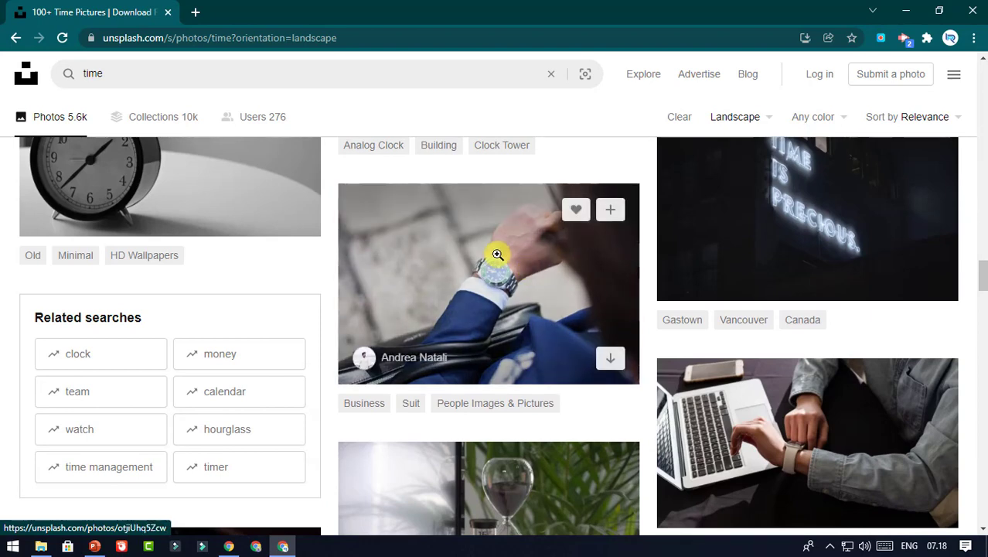
click(499, 252)
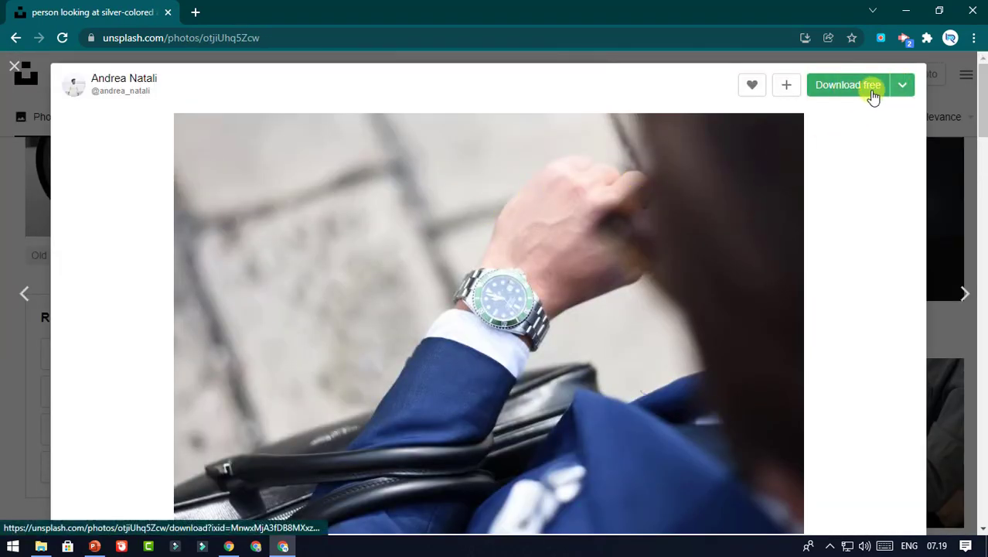
- Download the wristwatch photo as a Medium 1920x1280 JPG, then return to PowerPoint's slide 2
click(902, 89)
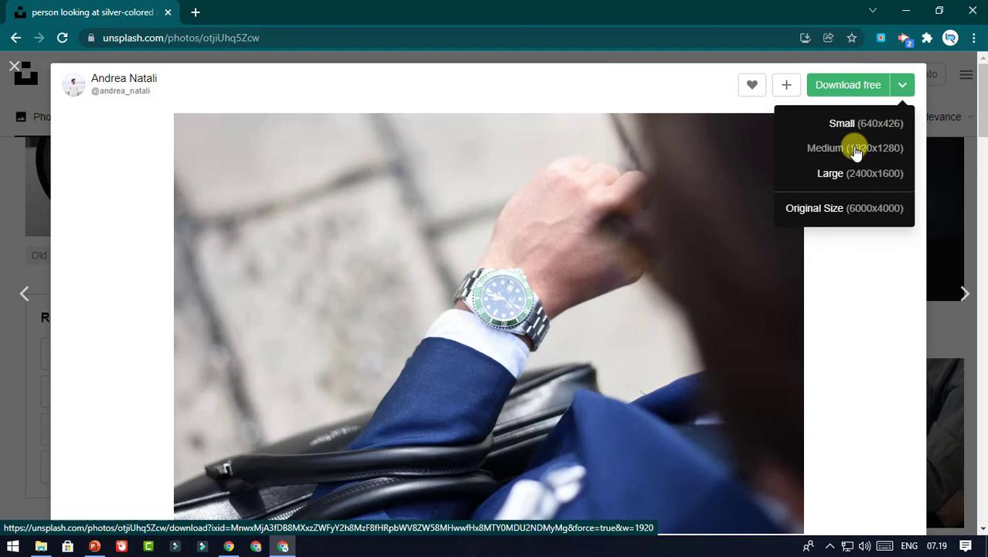
click(849, 151)
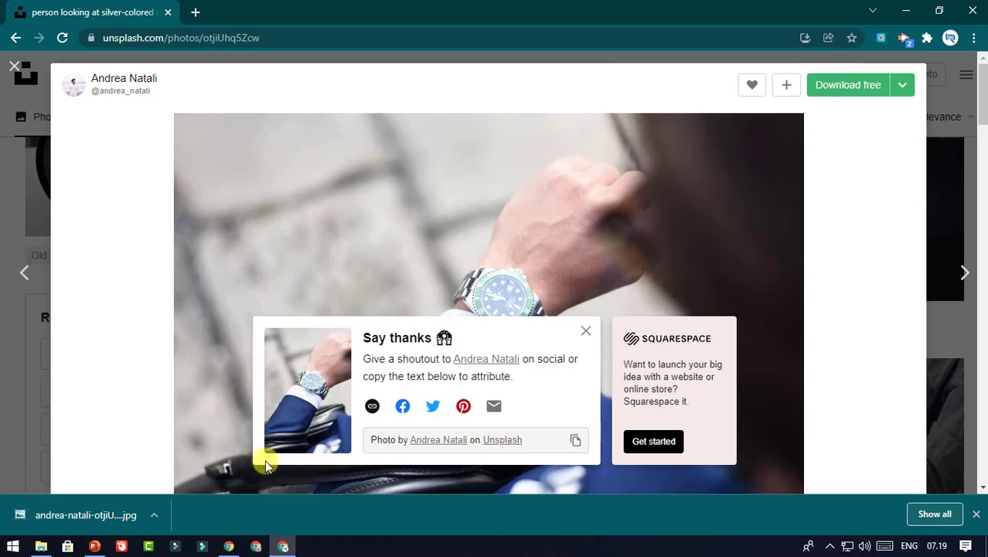
click(94, 546)
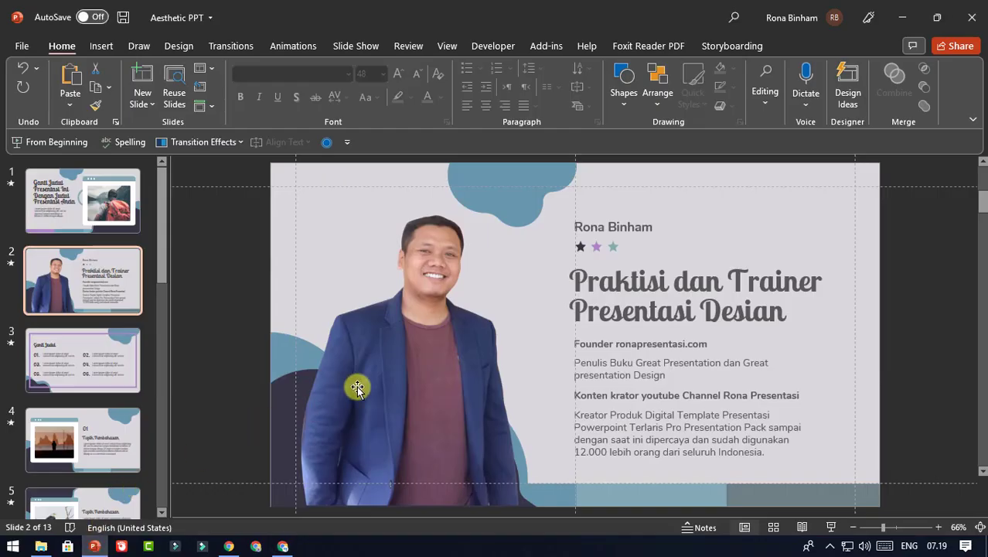